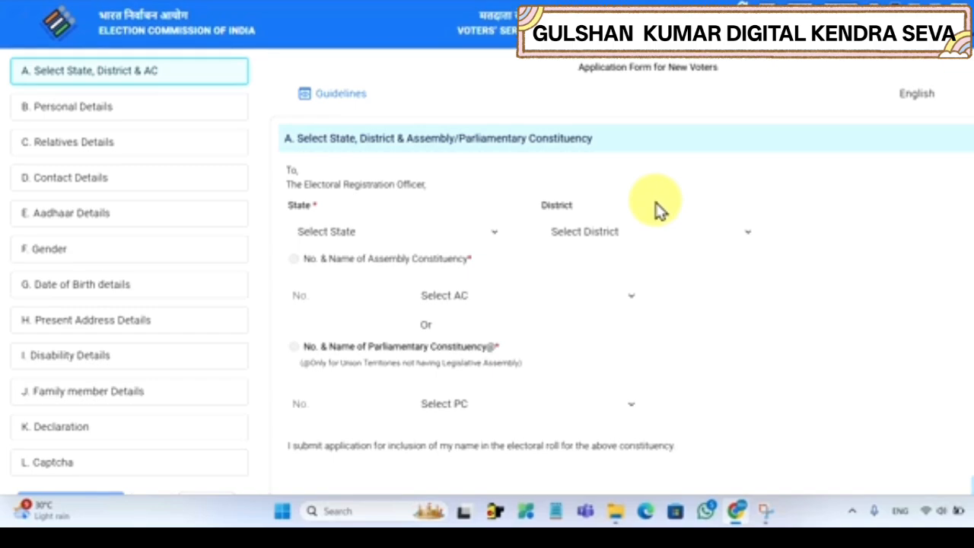
# - Select Bihar as the state, SUPAUL as the district and Supaul as the assembly constituency, and proceed to the personal details as a New Elector
pyautogui.click(363, 233)
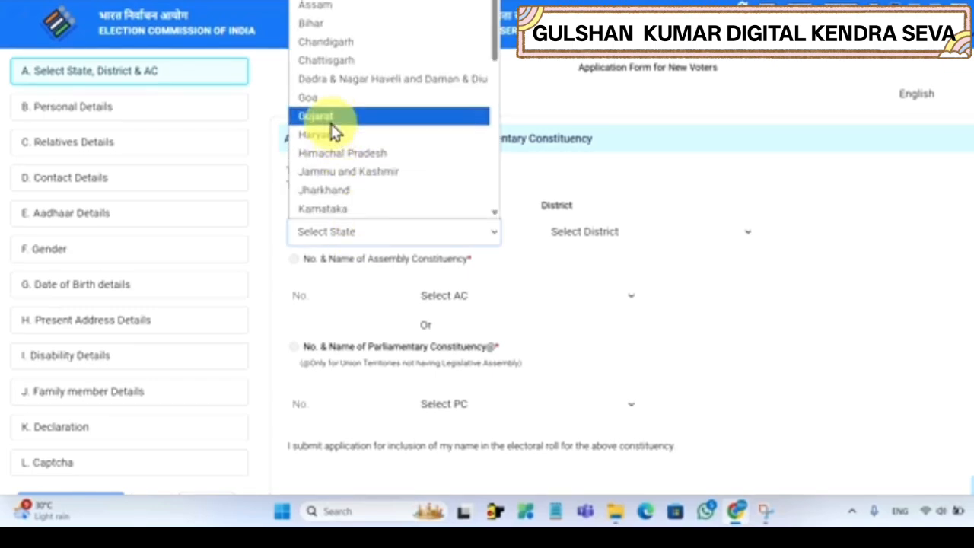
pyautogui.click(310, 31)
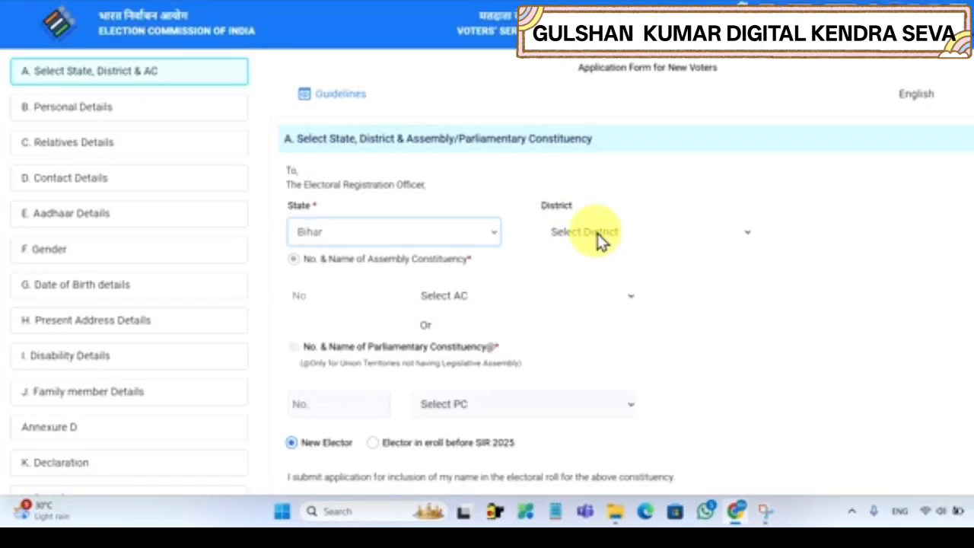
pyautogui.click(599, 234)
pyautogui.scroll(-5, 586, 198)
pyautogui.click(580, 191)
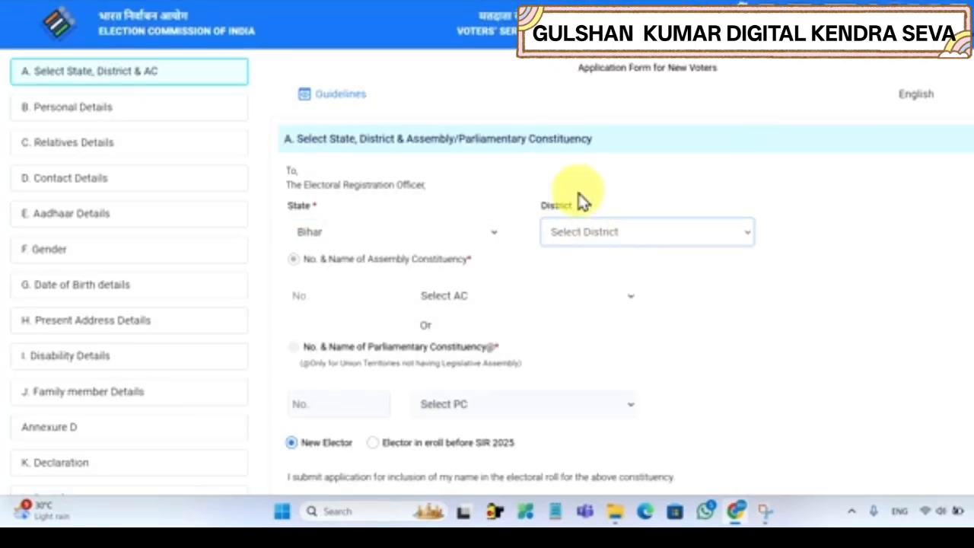
pyautogui.click(456, 296)
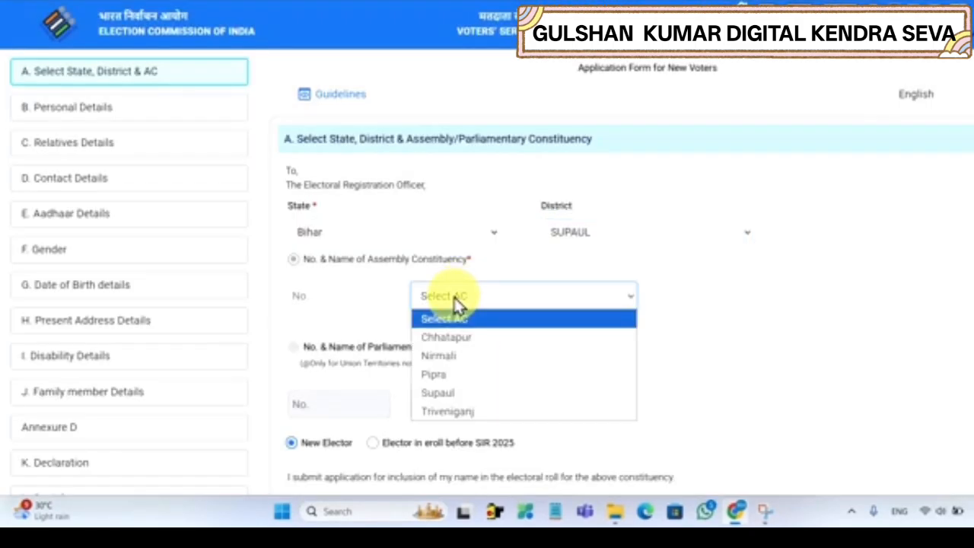
pyautogui.click(426, 393)
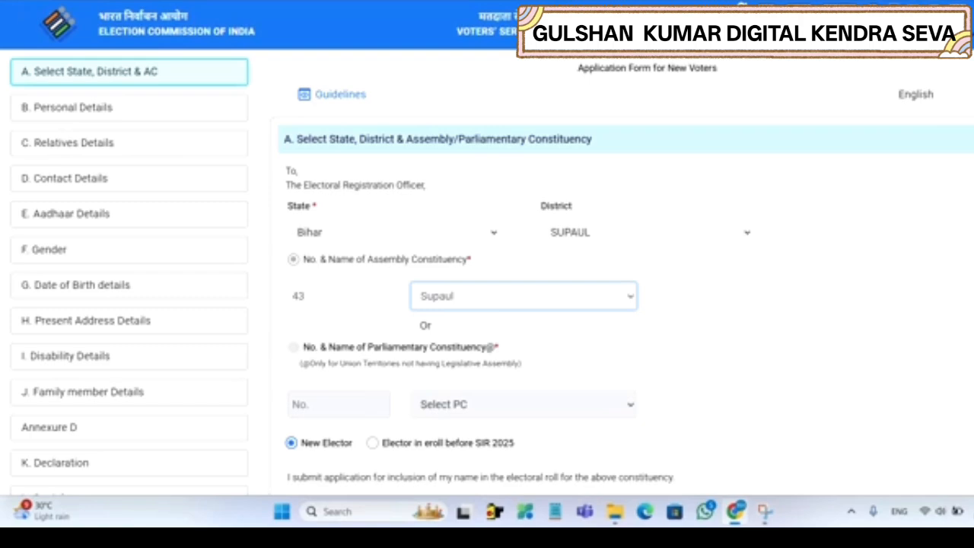
pyautogui.scroll(-4, 624, 305)
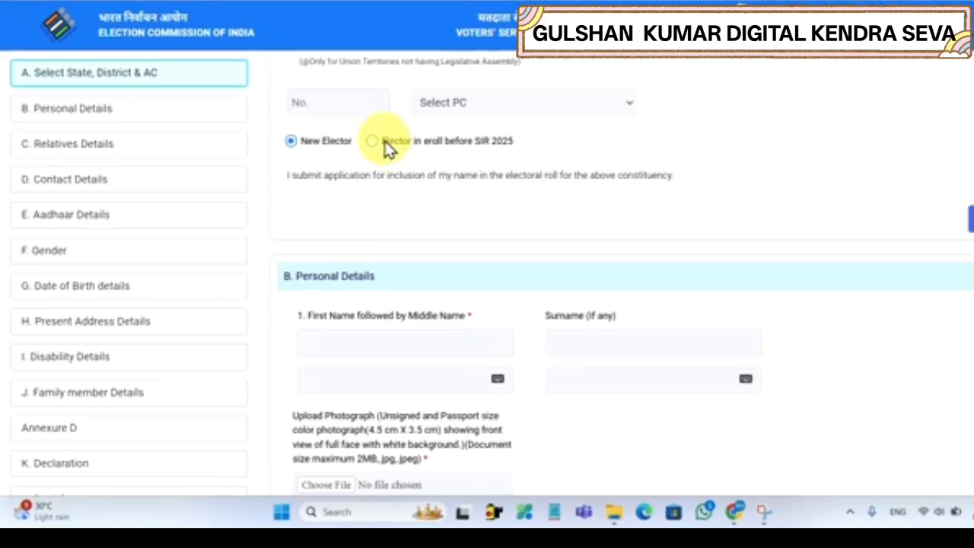
pyautogui.moveTo(380, 142); pyautogui.dragTo(507, 152)
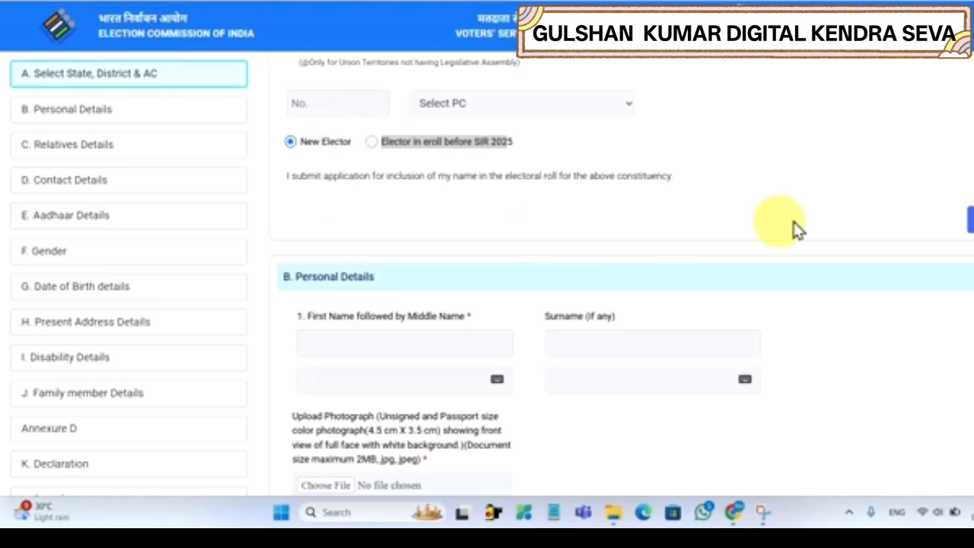
pyautogui.click(971, 220)
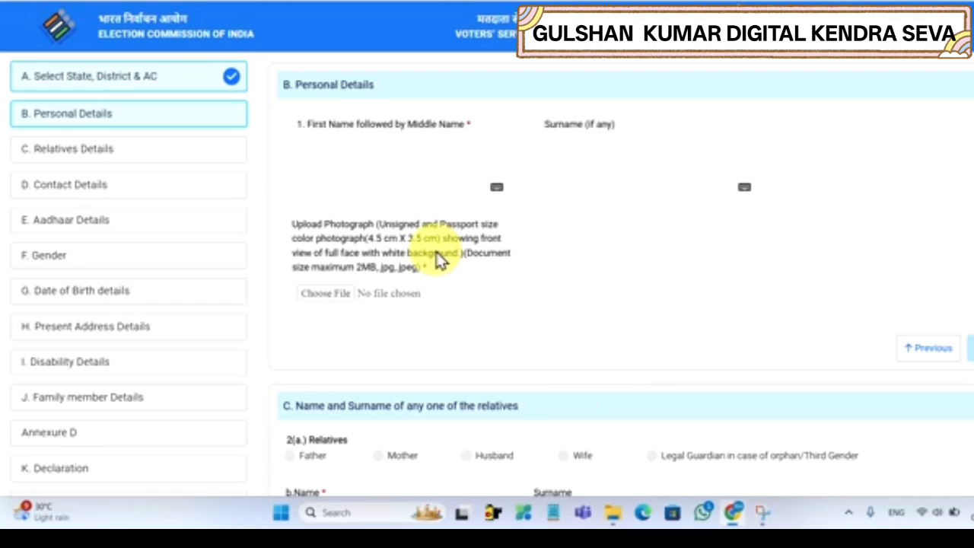
# - Enter the applicant's first name in English and fill in its Hindi version, leaving the surname empty
pyautogui.click(327, 148)
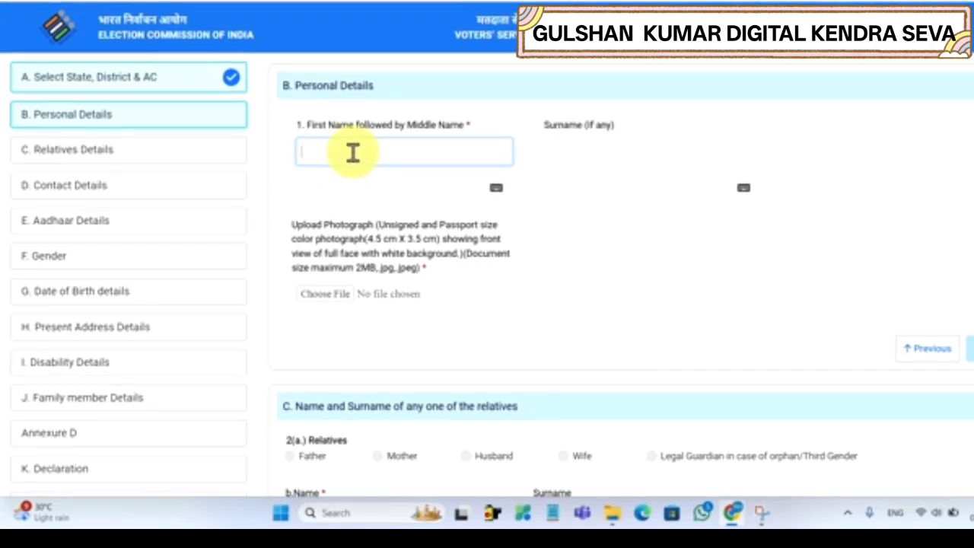
pyautogui.click(587, 151)
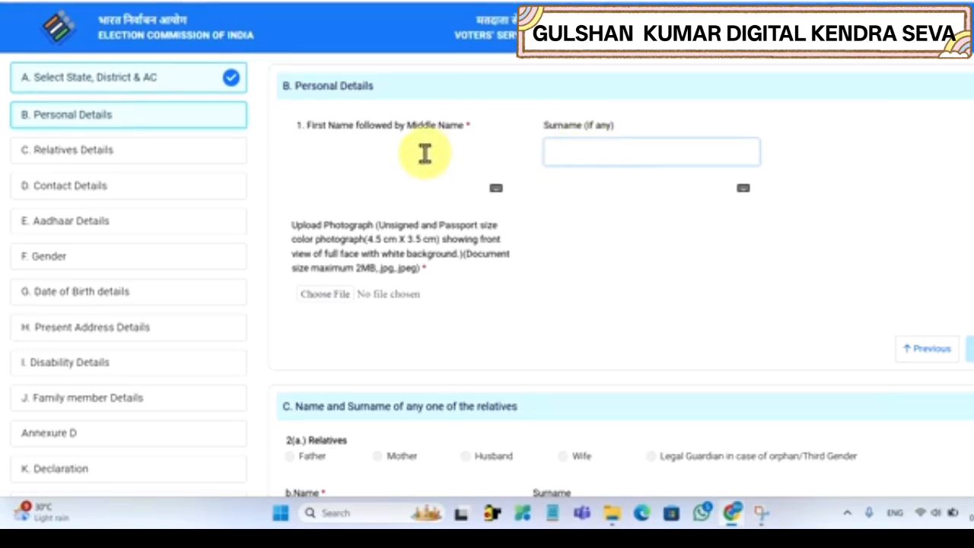
pyautogui.click(387, 153)
pyautogui.click(332, 195)
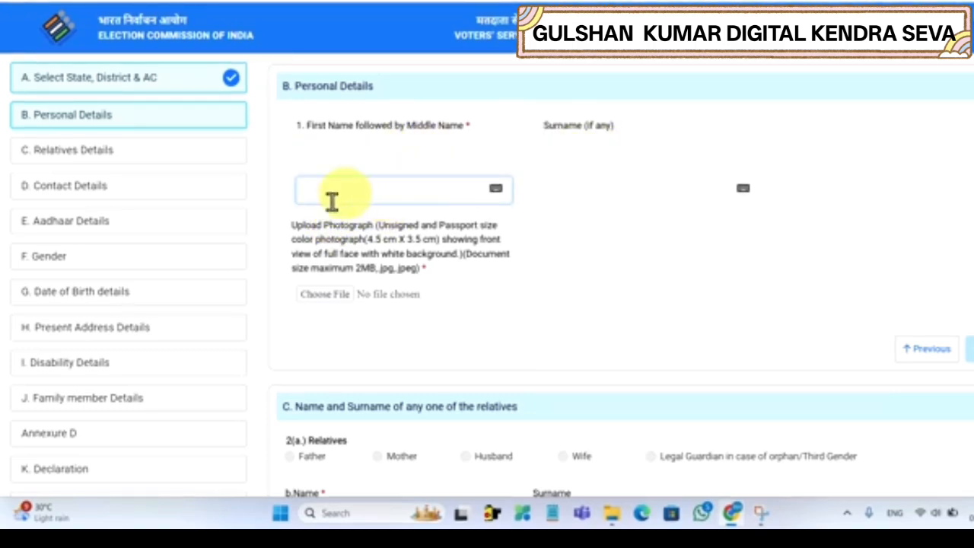
pyautogui.click(356, 152)
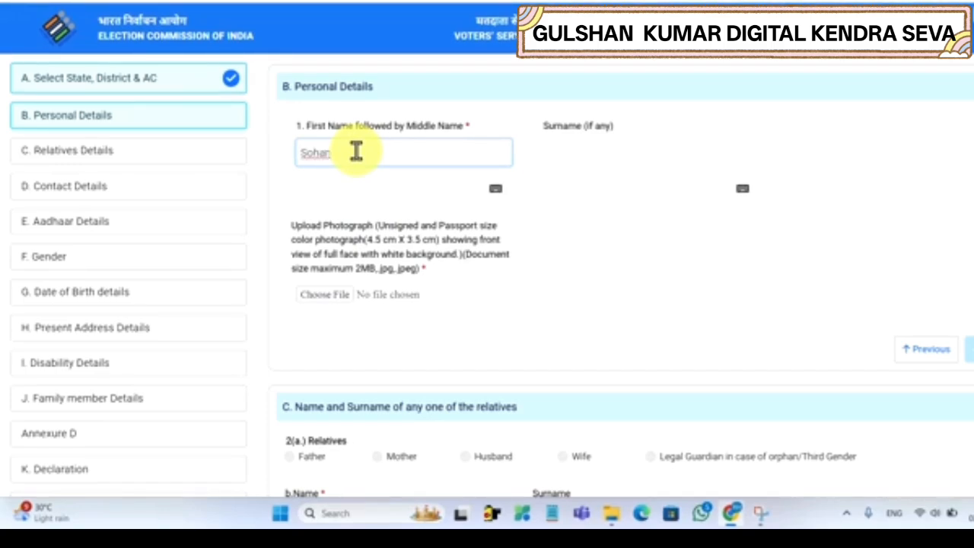
pyautogui.click(328, 194)
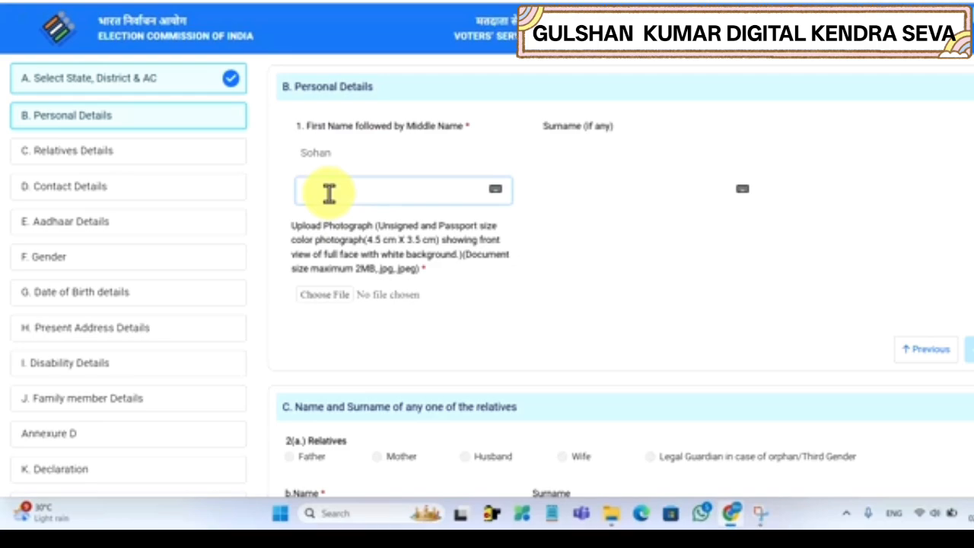
pyautogui.doubleClick(334, 193)
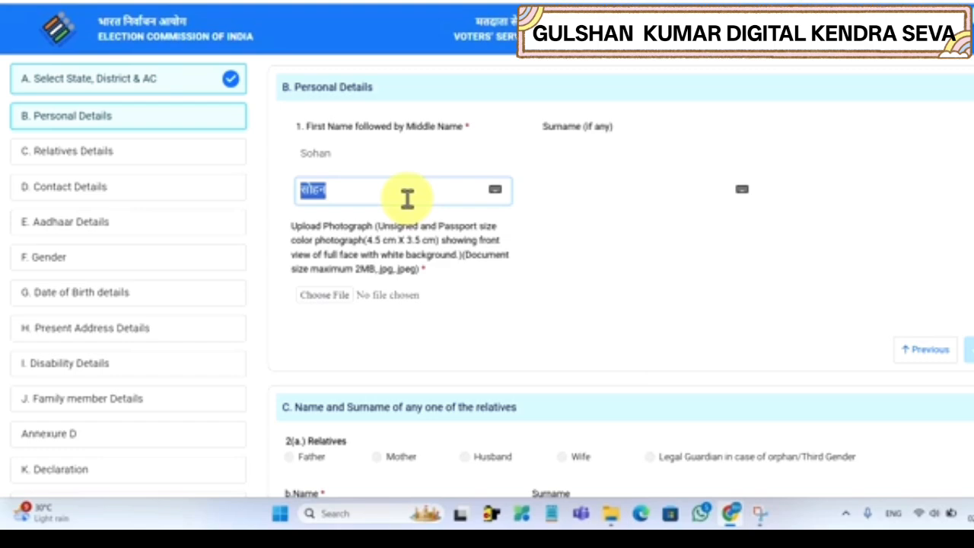
# - Upload the passport photograph sa2.jpg, save the crop and acknowledge the face check
pyautogui.click(322, 303)
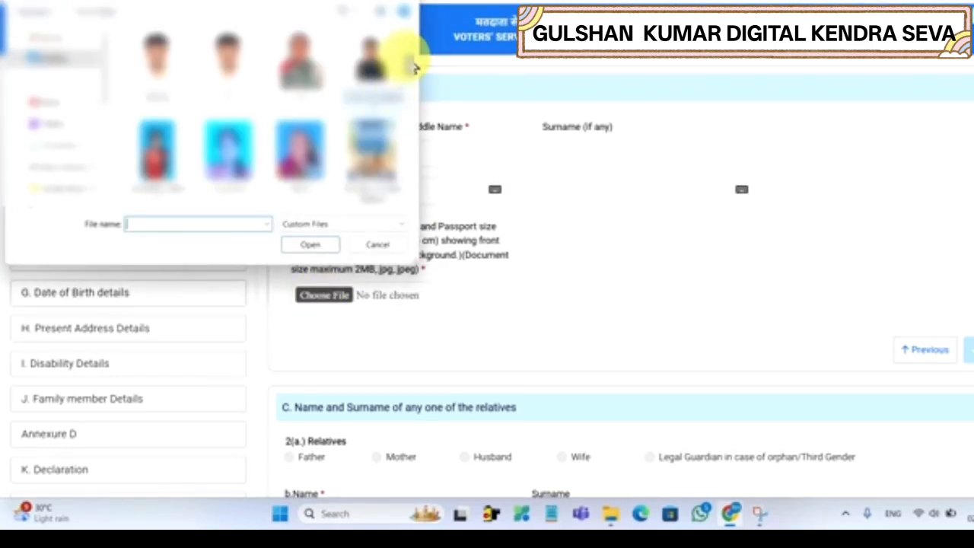
pyautogui.moveTo(415, 50); pyautogui.dragTo(416, 124)
pyautogui.click(373, 85)
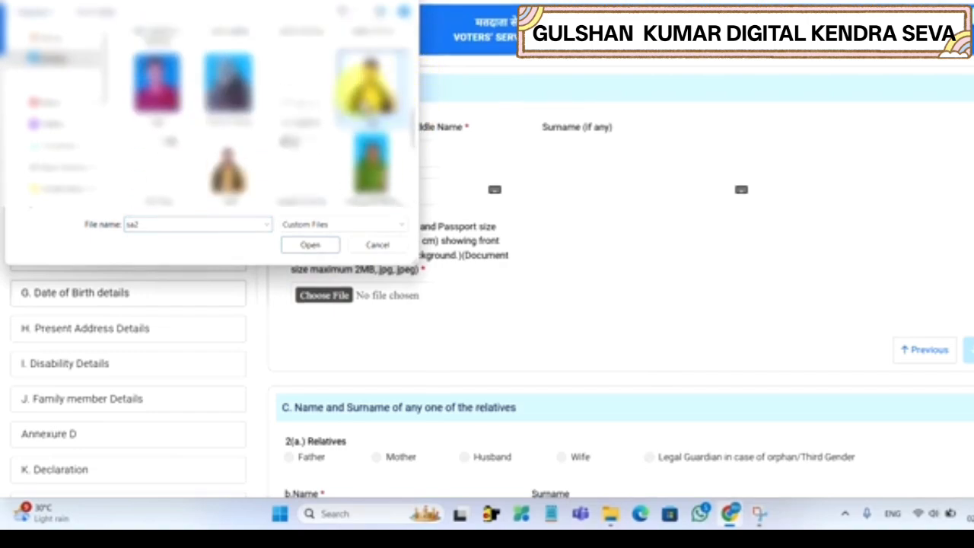
pyautogui.click(308, 248)
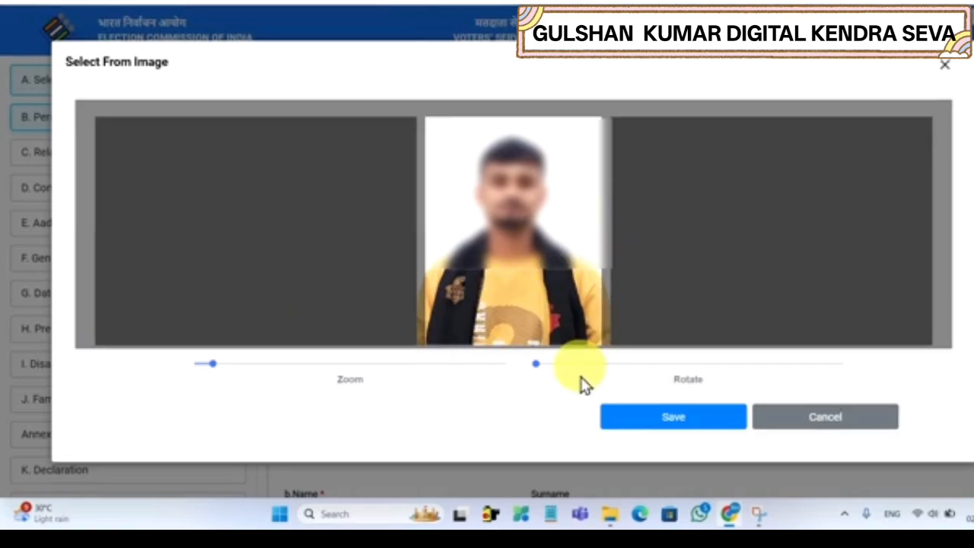
pyautogui.click(670, 431)
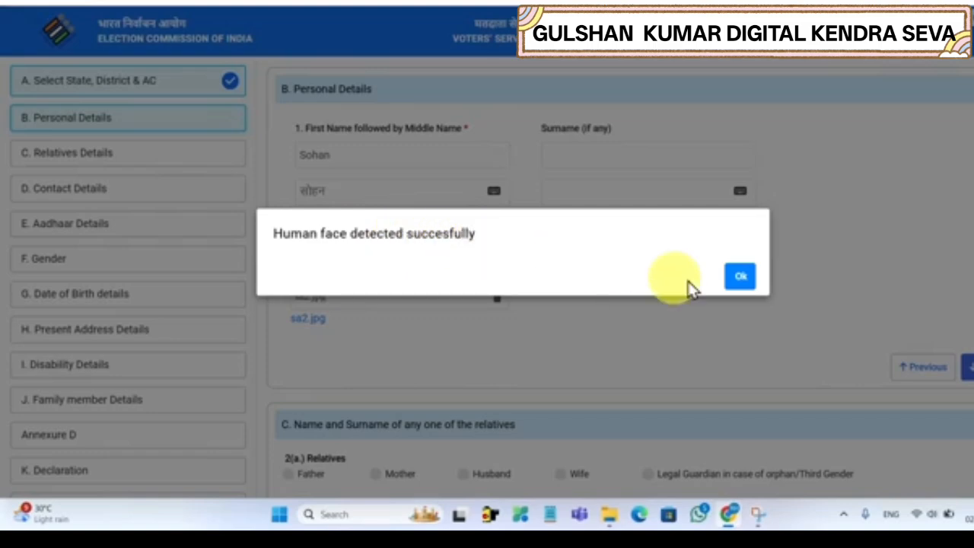
pyautogui.click(748, 281)
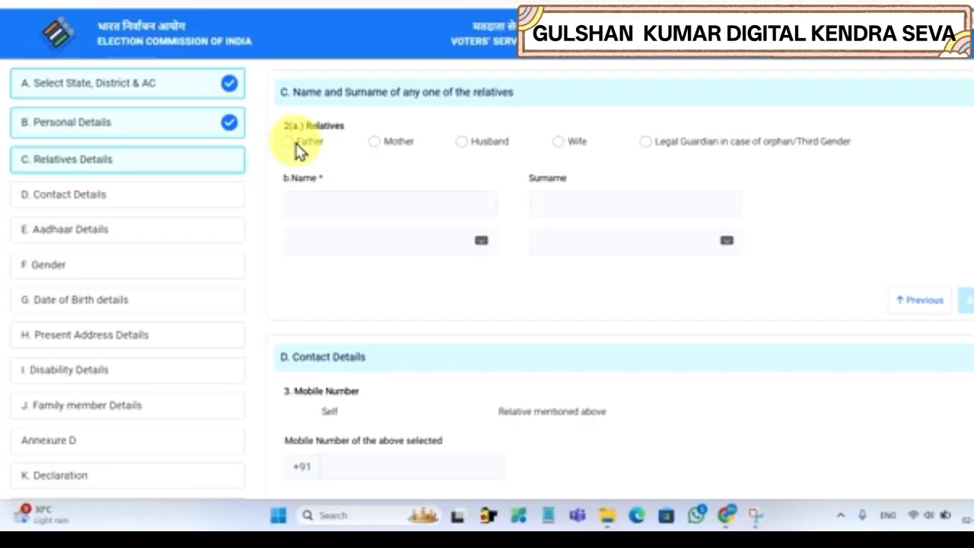
# - Choose Father as the relative, enter the father's name in English and Hindi, and proceed to the contact details
pyautogui.click(390, 146)
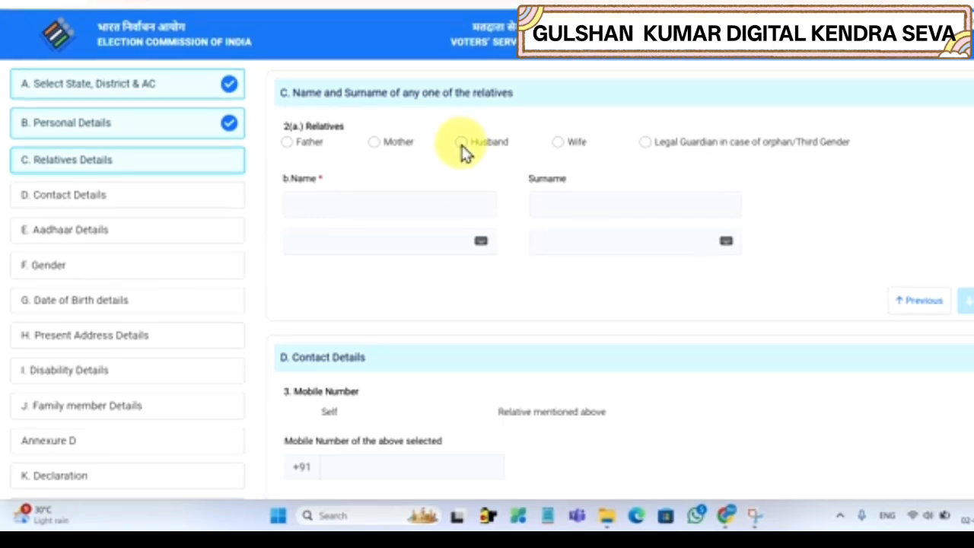
pyautogui.click(286, 143)
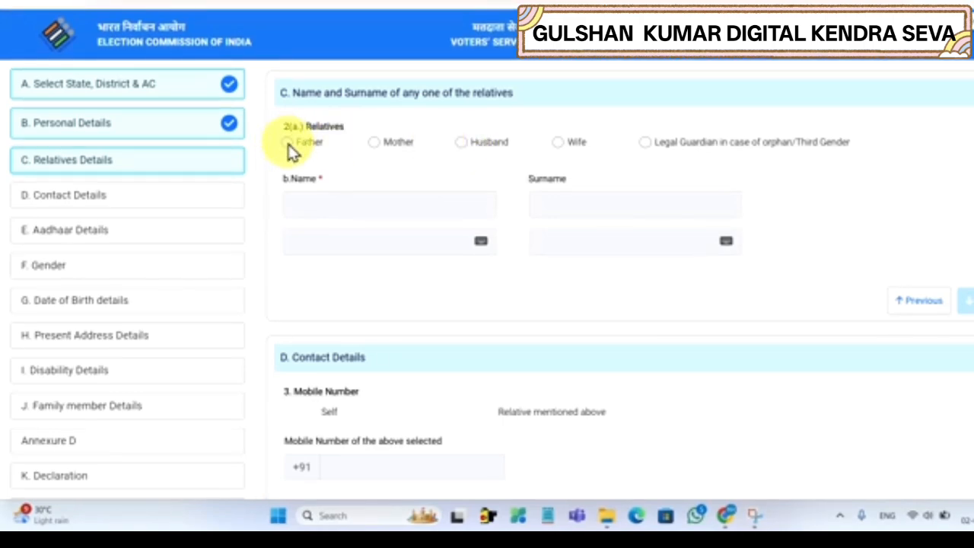
pyautogui.click(306, 204)
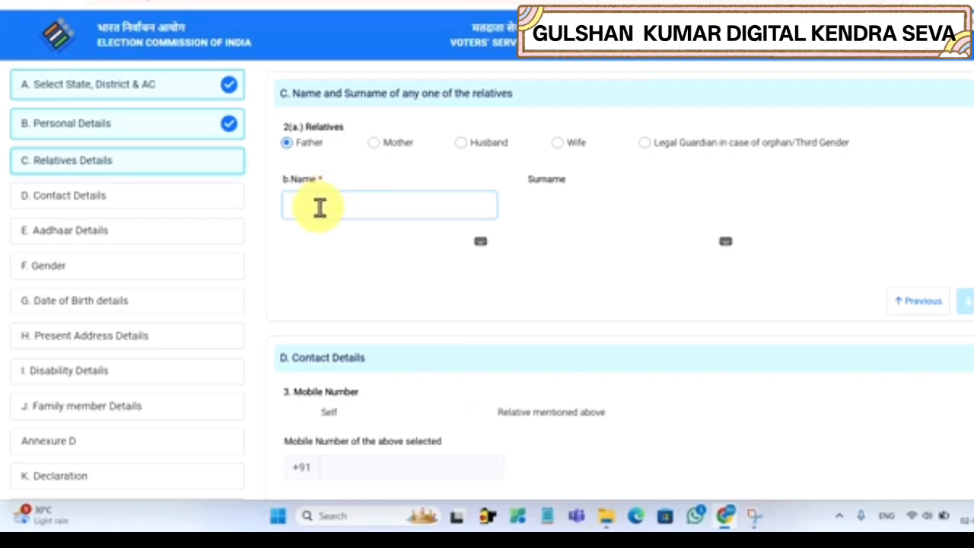
pyautogui.click(558, 204)
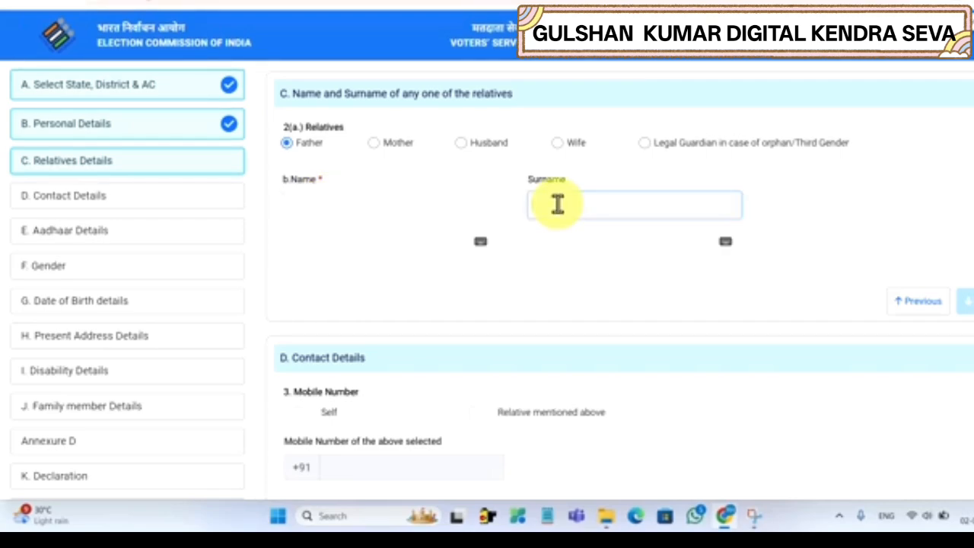
pyautogui.click(315, 203)
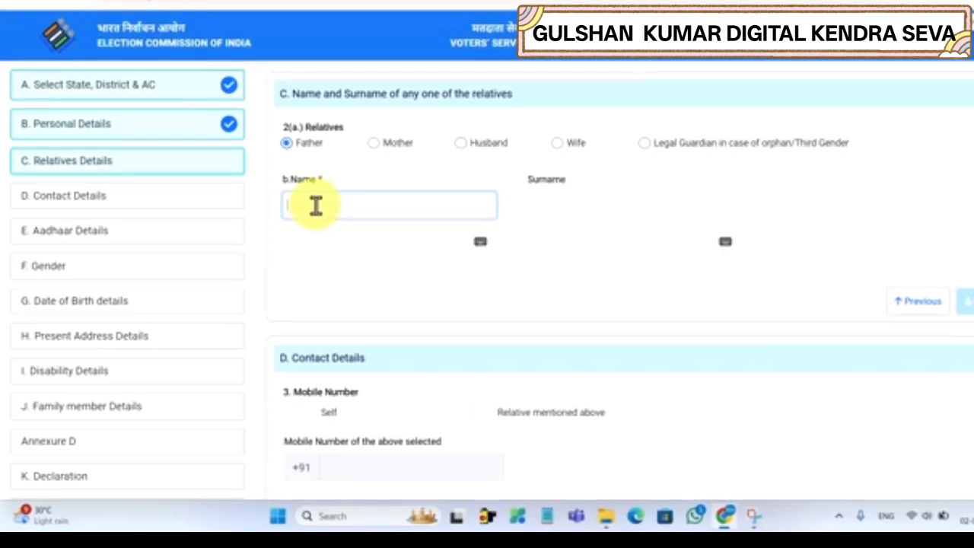
pyautogui.press('Tab')
pyautogui.click(299, 205)
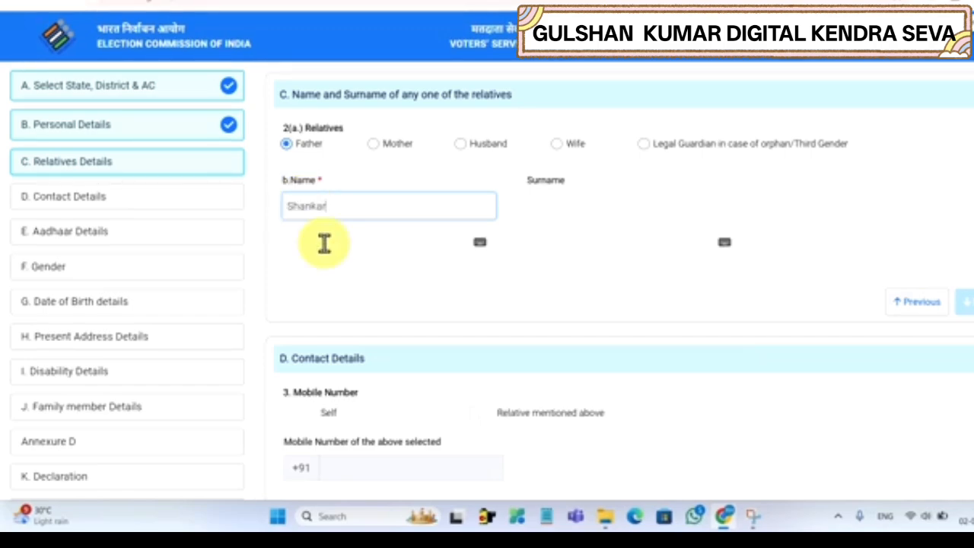
pyautogui.press('Tab')
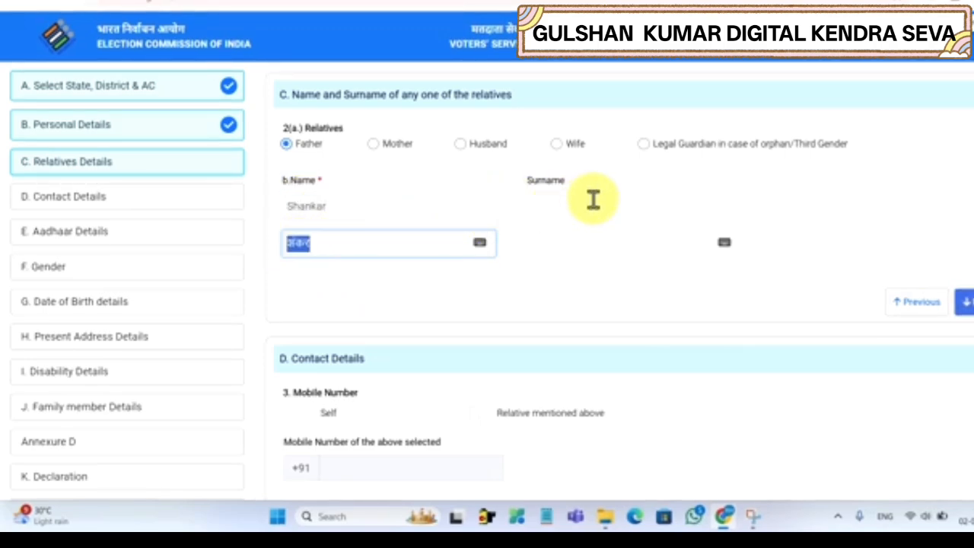
pyautogui.click(966, 302)
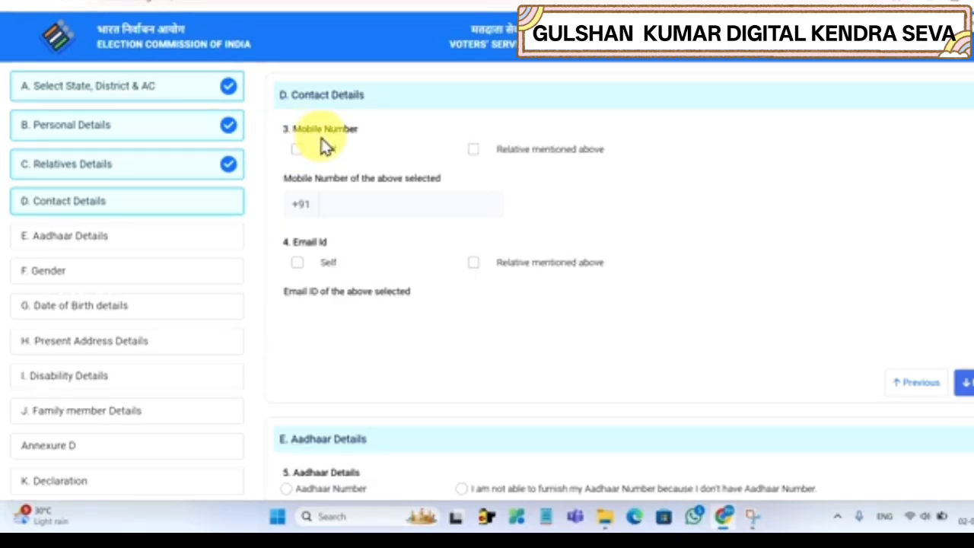
# - Mark both the mobile number and the email ID as Self and proceed to the Aadhaar details
pyautogui.moveTo(302, 132); pyautogui.dragTo(374, 137)
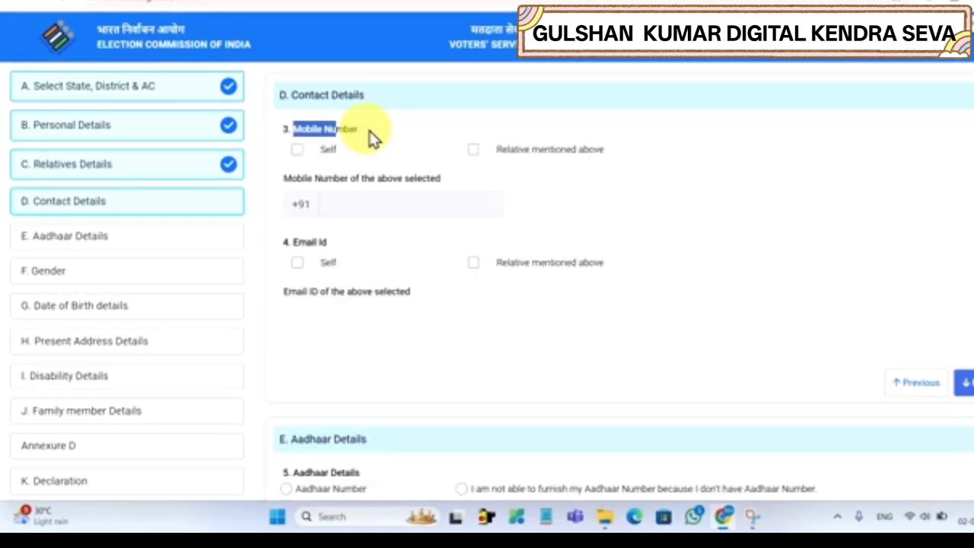
pyautogui.click(297, 150)
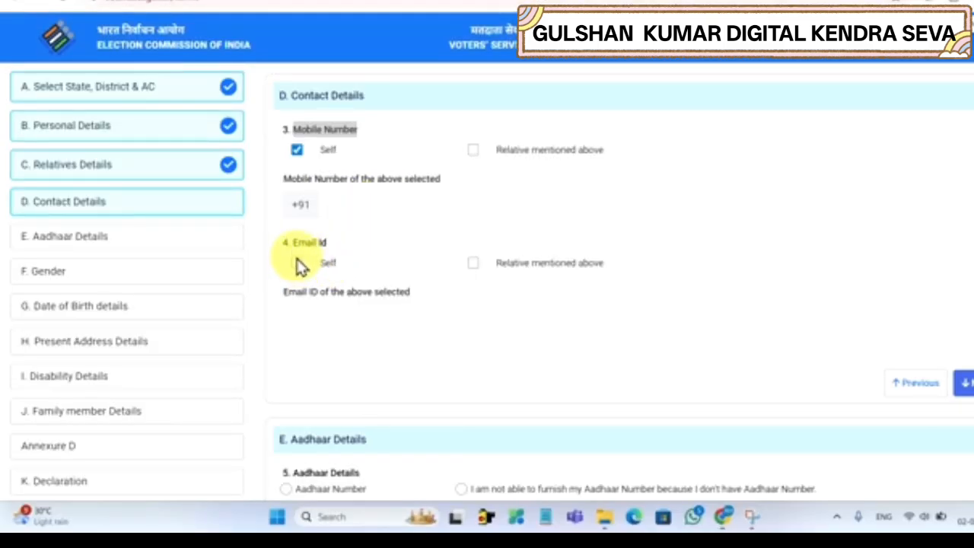
pyautogui.click(296, 263)
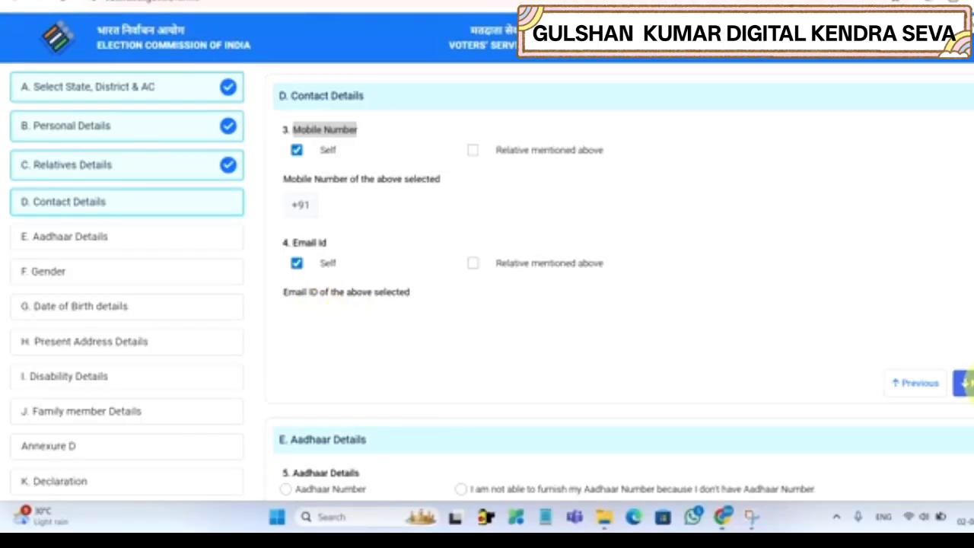
pyautogui.click(965, 383)
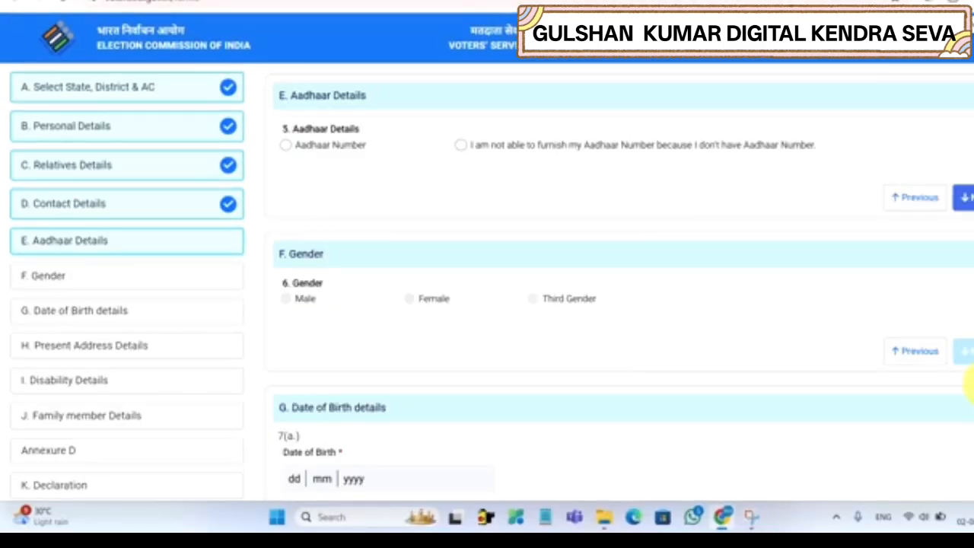
# - Choose the Aadhaar Number option, proceed with the number field left blank, and set the gender to Male
pyautogui.click(286, 145)
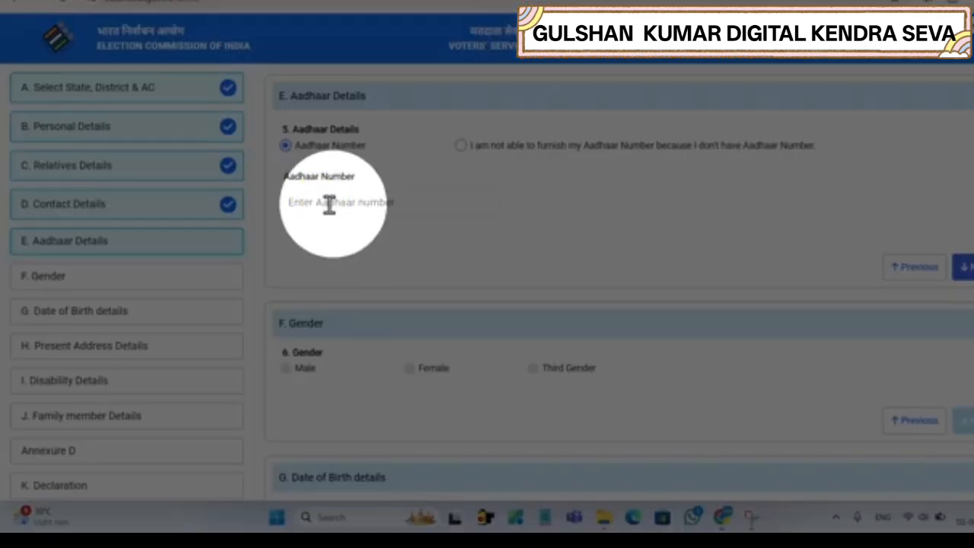
pyautogui.click(328, 204)
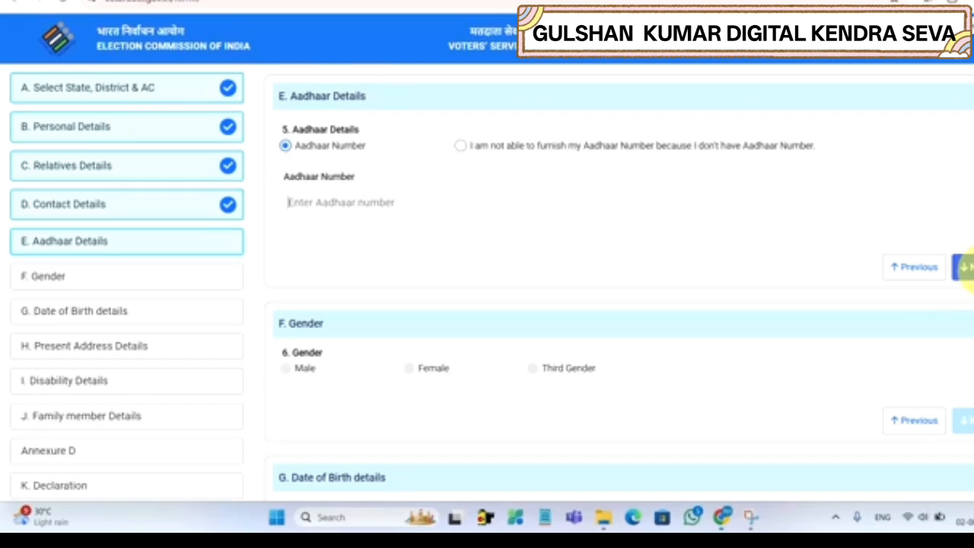
pyautogui.click(963, 267)
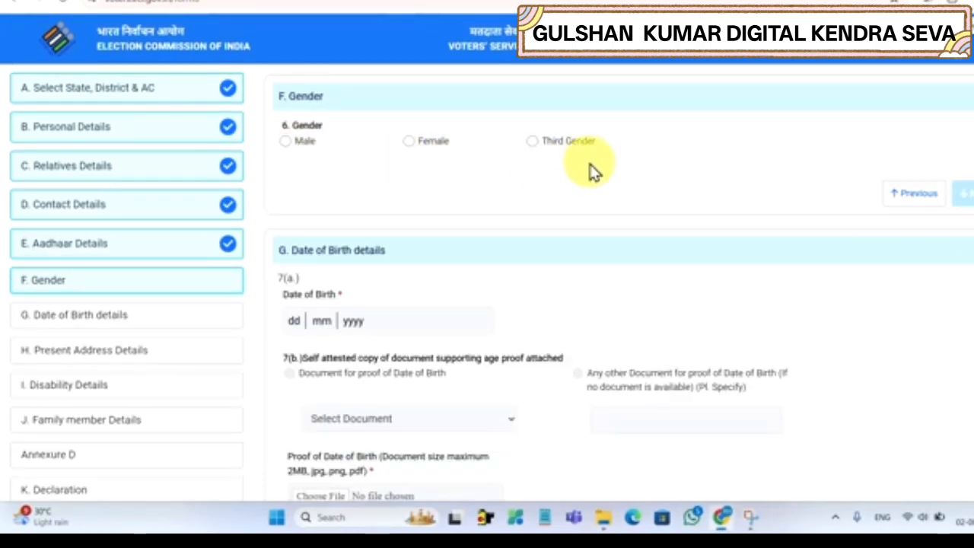
pyautogui.click(285, 144)
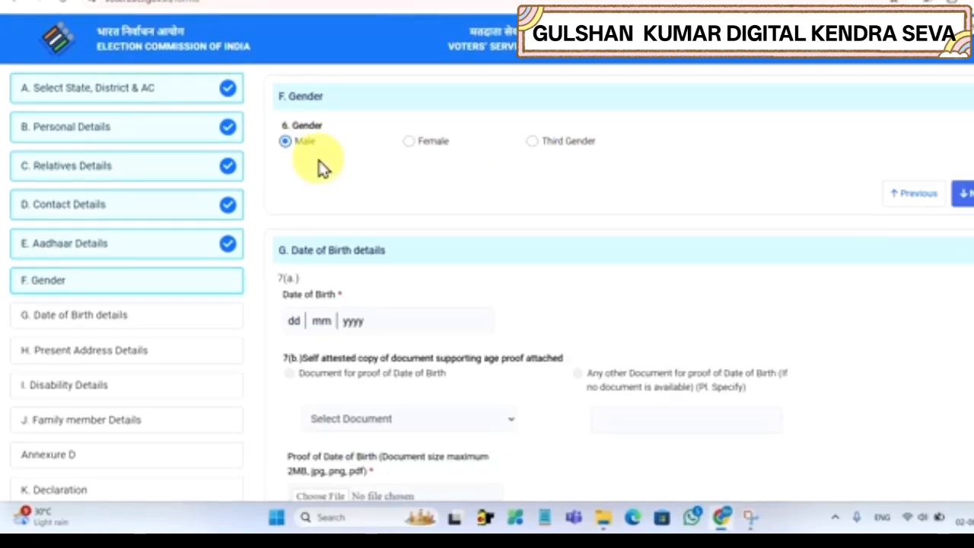
# - Proceed from the gender section to the date of birth details and enter the applicant's date of birth
pyautogui.click(965, 199)
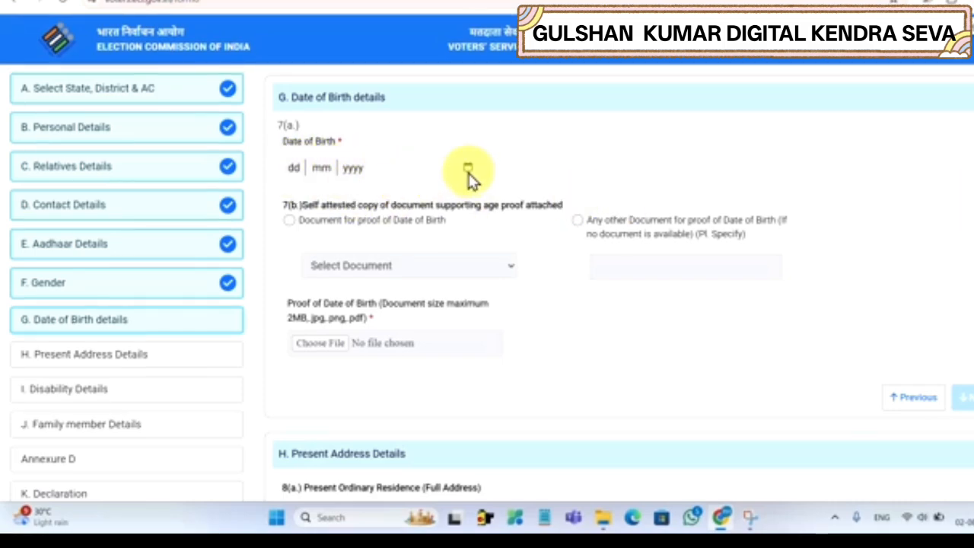
pyautogui.click(468, 169)
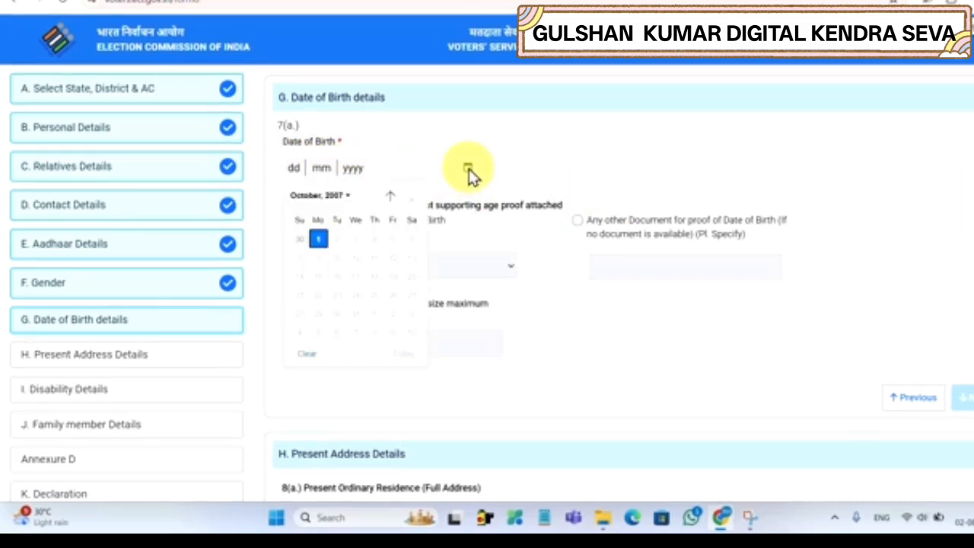
pyautogui.click(335, 196)
pyautogui.scroll(3, 302, 235)
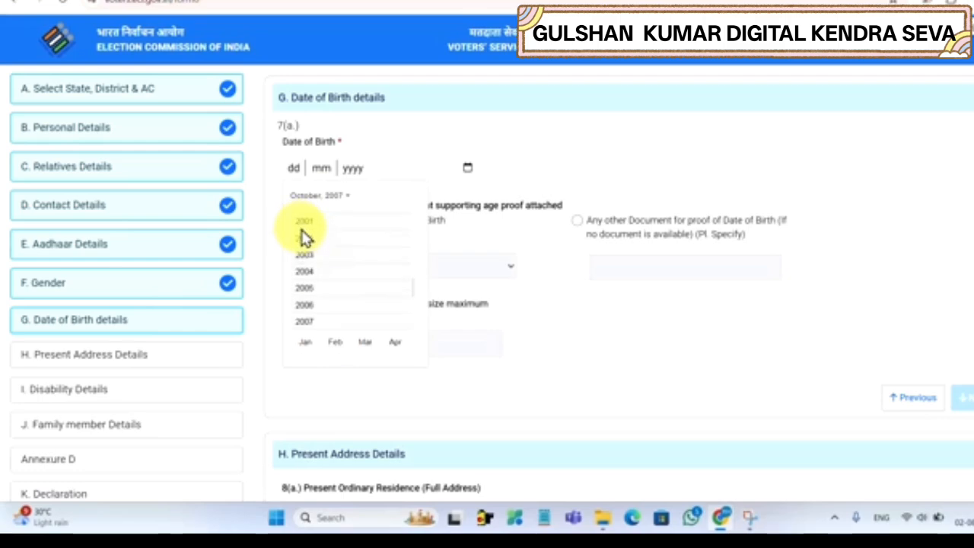
pyautogui.scroll(5, 303, 238)
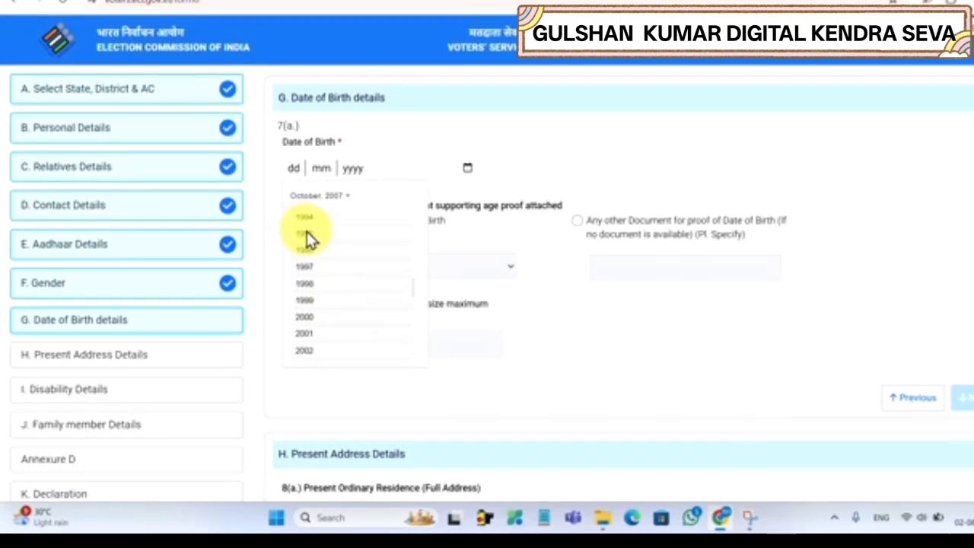
pyautogui.click(306, 294)
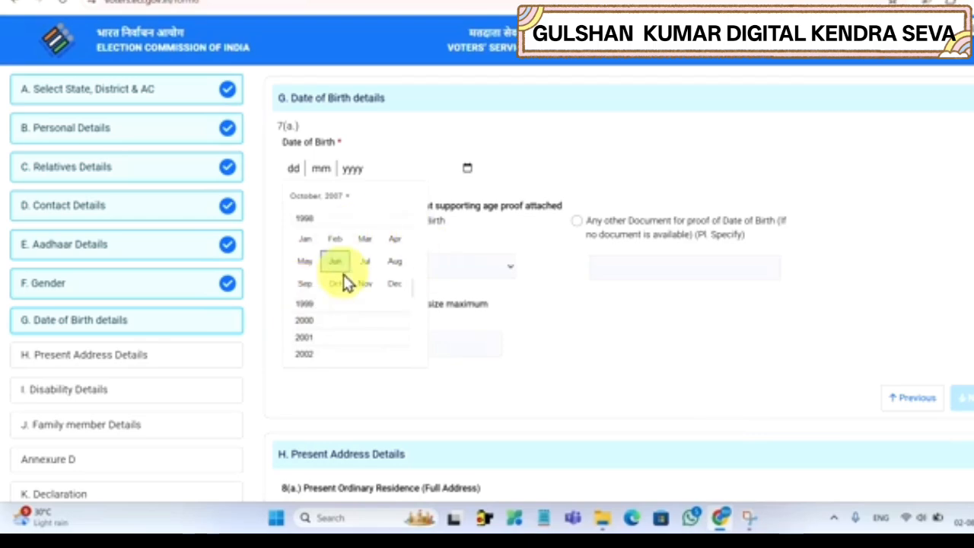
pyautogui.click(367, 263)
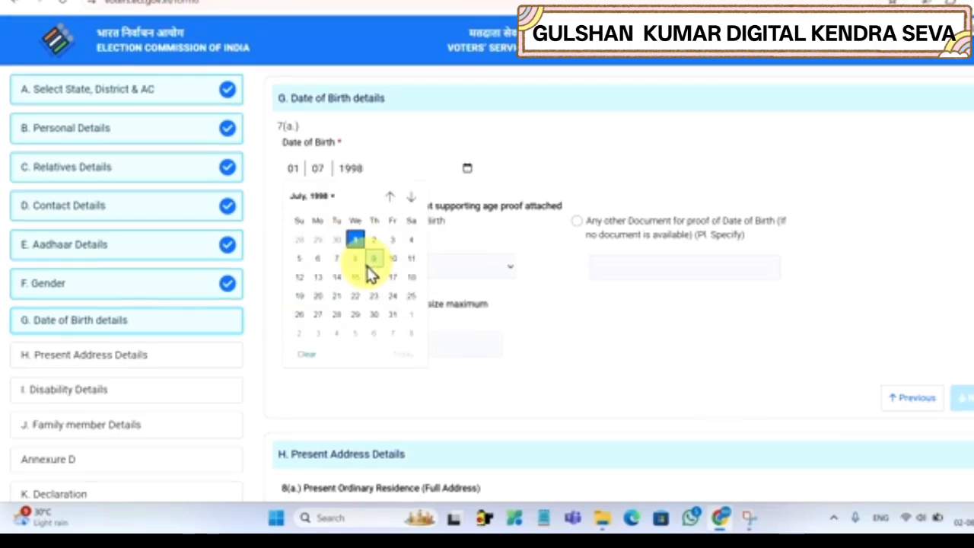
pyautogui.click(337, 299)
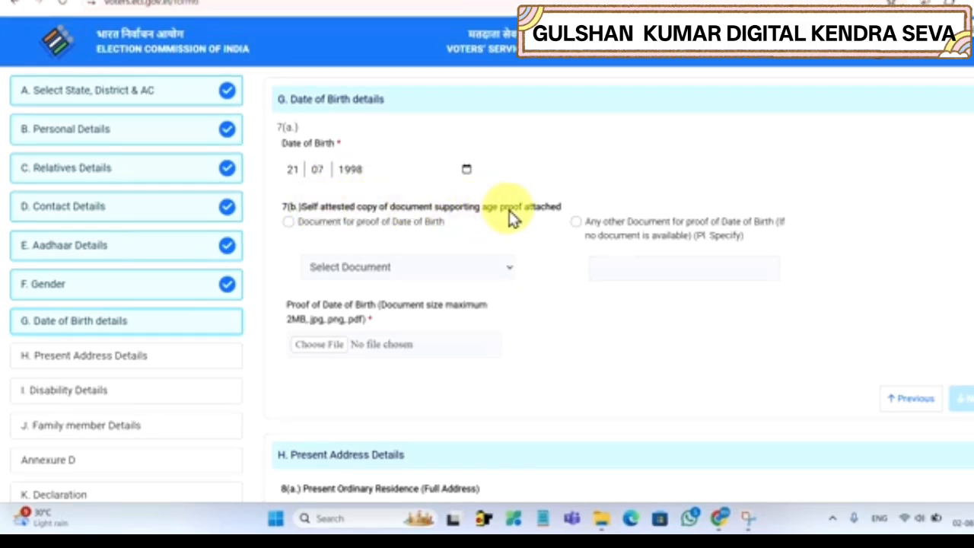
# - Choose Document for proof of Date of Birth as the age proof and select Aadhaar Card as the document
pyautogui.moveTo(497, 208); pyautogui.dragTo(562, 207)
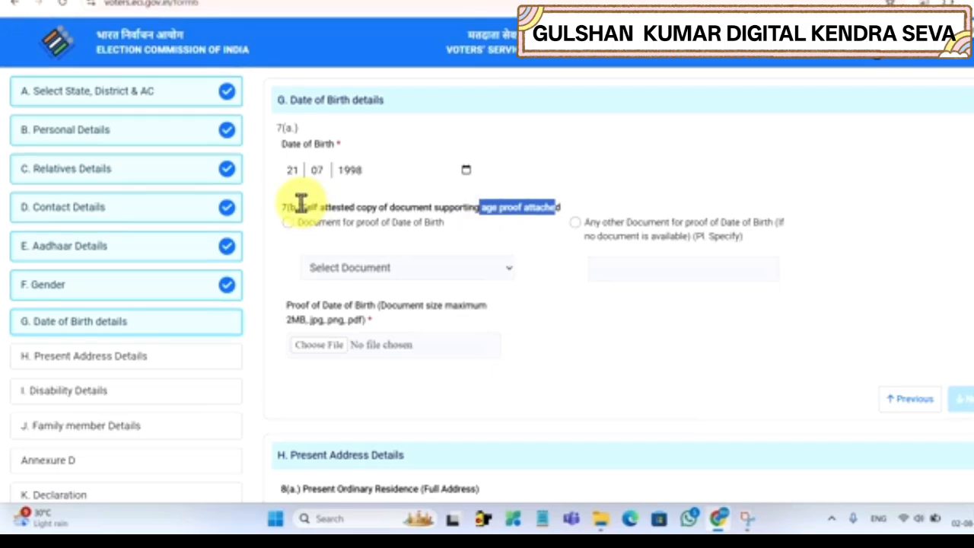
pyautogui.moveTo(301, 206); pyautogui.dragTo(390, 218)
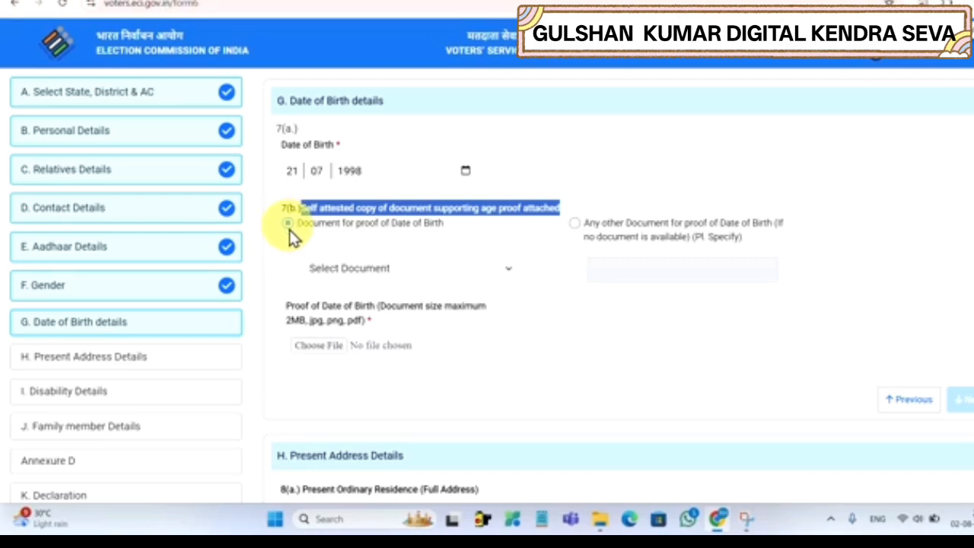
pyautogui.click(341, 275)
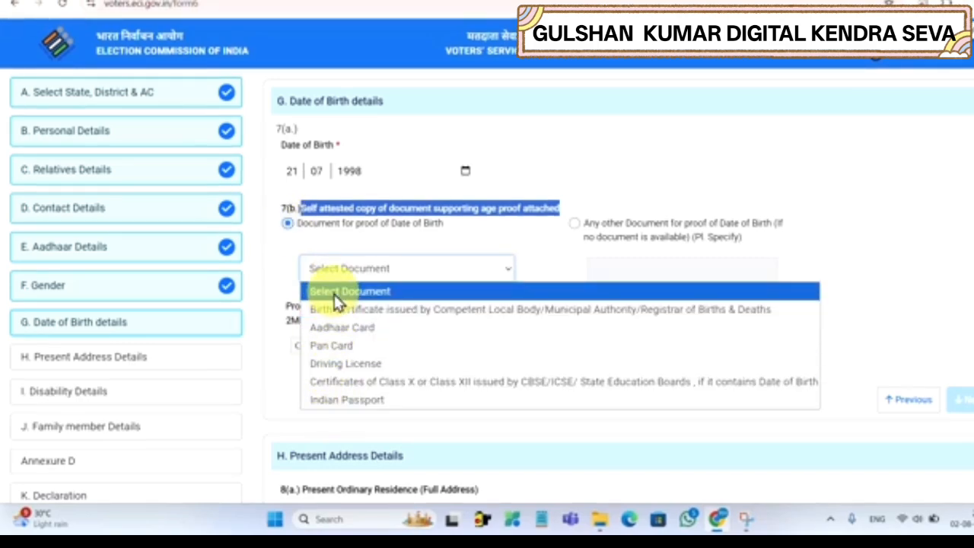
pyautogui.click(327, 328)
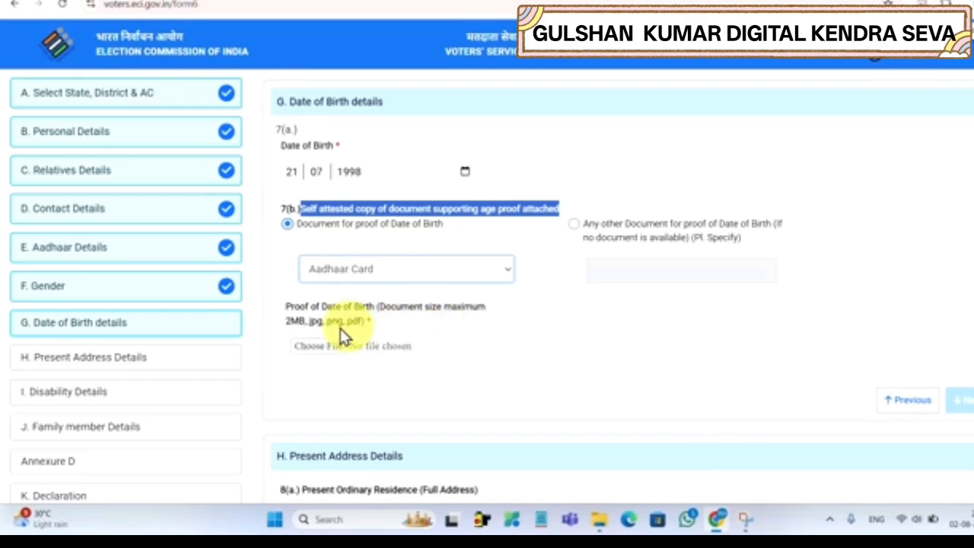
# - Upload the applicant's Aadhaar card image as proof of date of birth and proceed to the present address details
pyautogui.moveTo(280, 320); pyautogui.dragTo(312, 328)
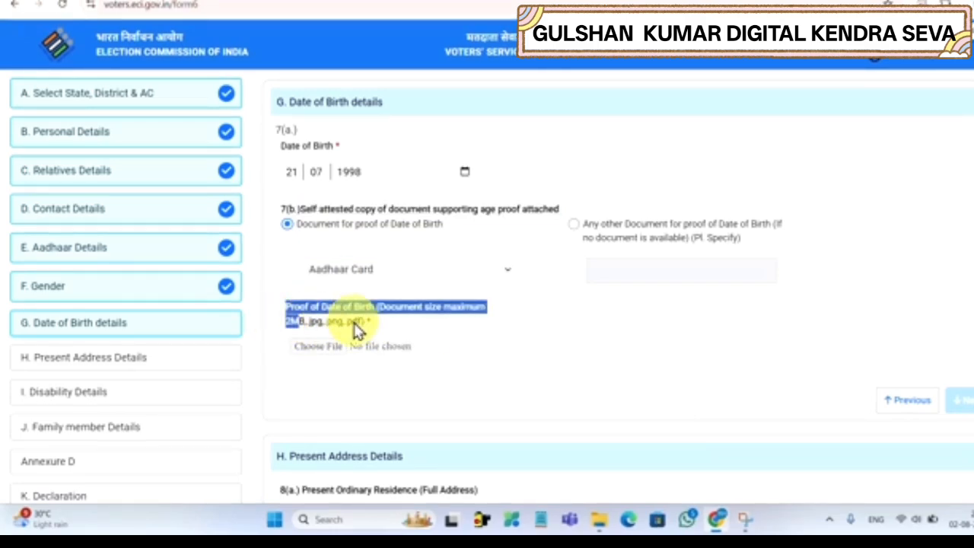
pyautogui.click(424, 329)
pyautogui.click(317, 349)
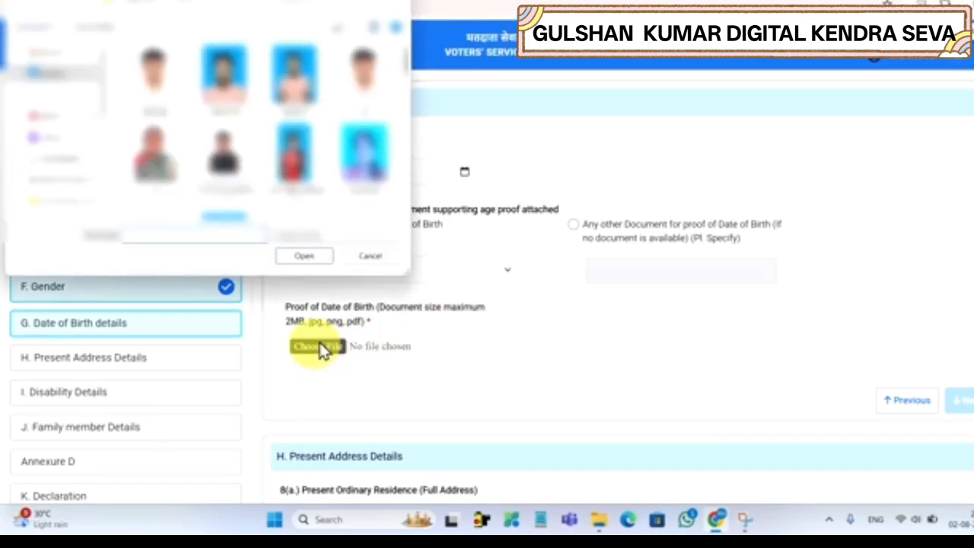
pyautogui.moveTo(408, 63); pyautogui.dragTo(408, 126)
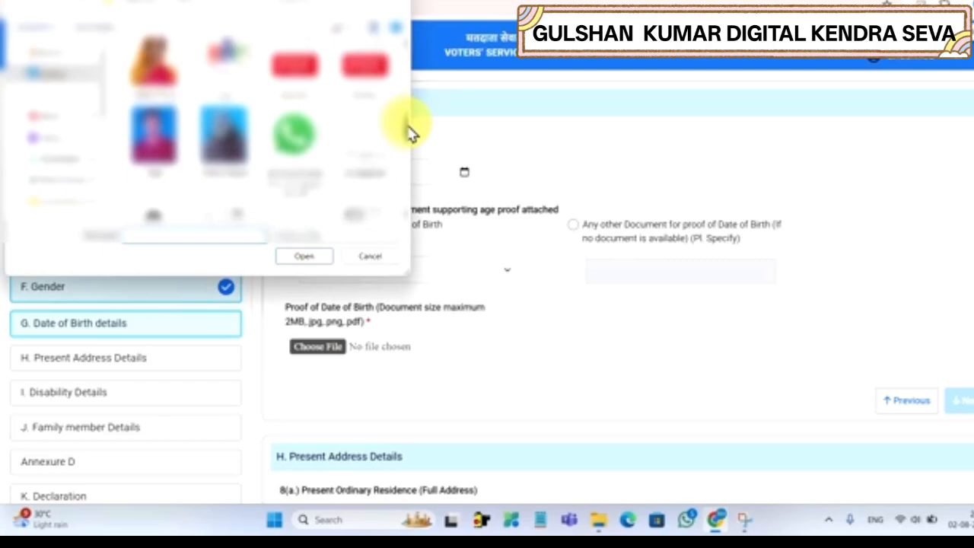
pyautogui.scroll(-3, 410, 134)
pyautogui.click(350, 171)
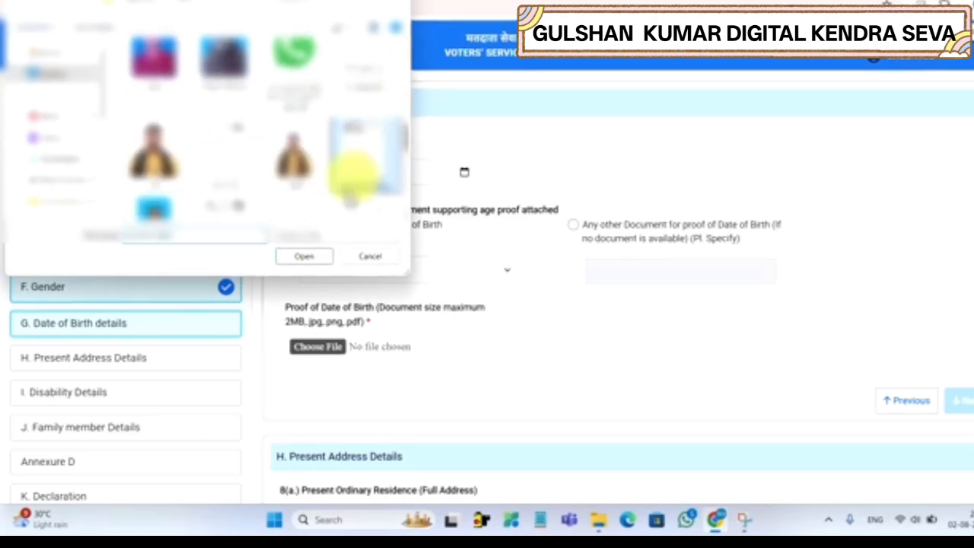
pyautogui.click(311, 262)
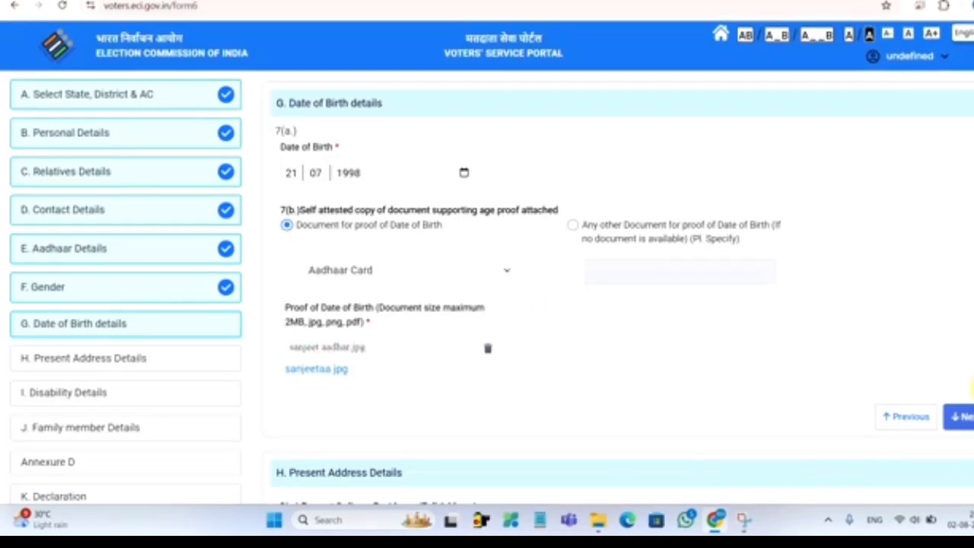
pyautogui.click(963, 418)
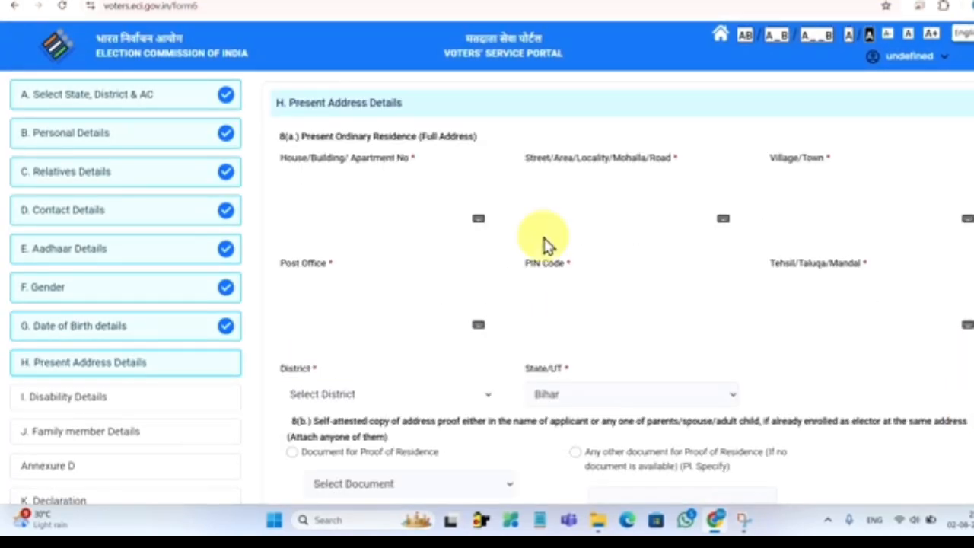
# - Fill in the House/Building/Apartment No of the present address with the applicant's ward number in English and Hindi
pyautogui.moveTo(273, 107); pyautogui.dragTo(442, 113)
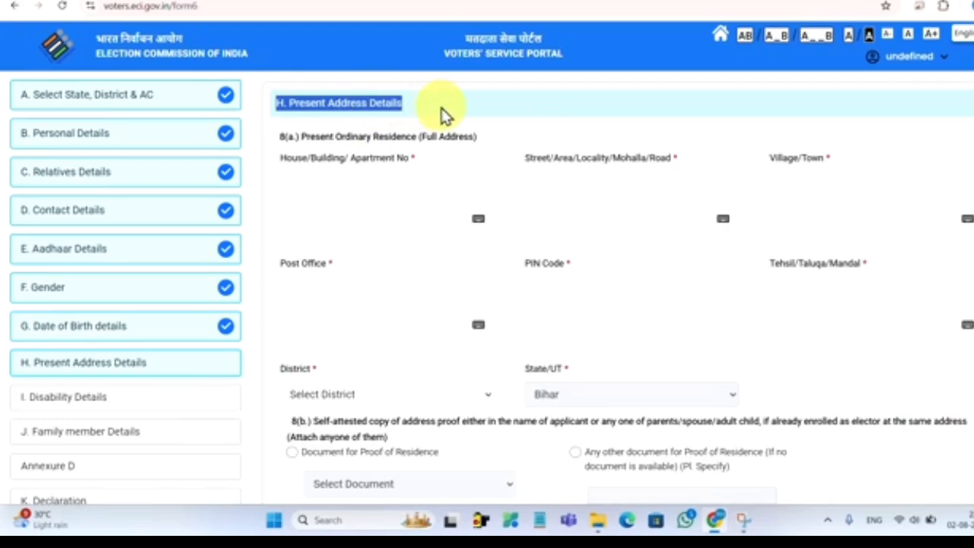
pyautogui.click(538, 128)
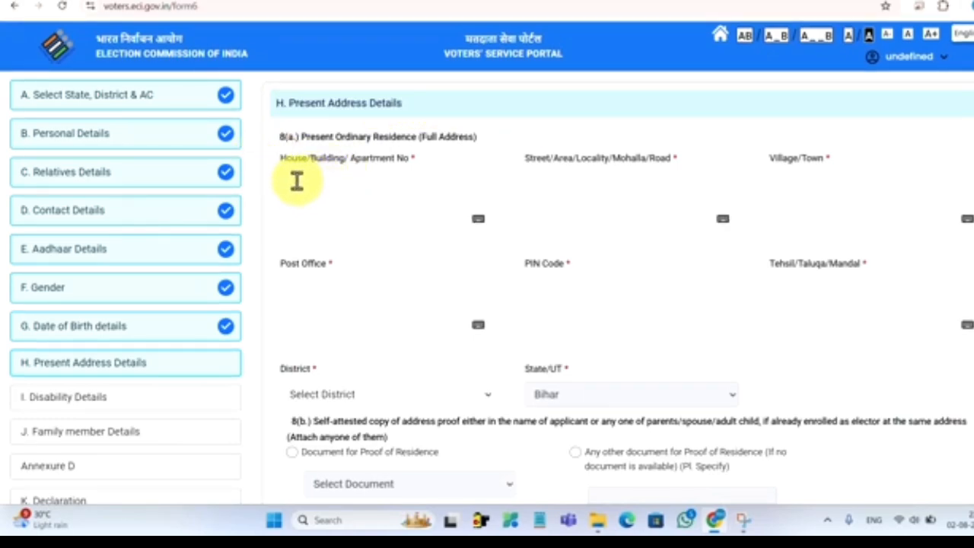
pyautogui.moveTo(351, 158); pyautogui.dragTo(411, 158)
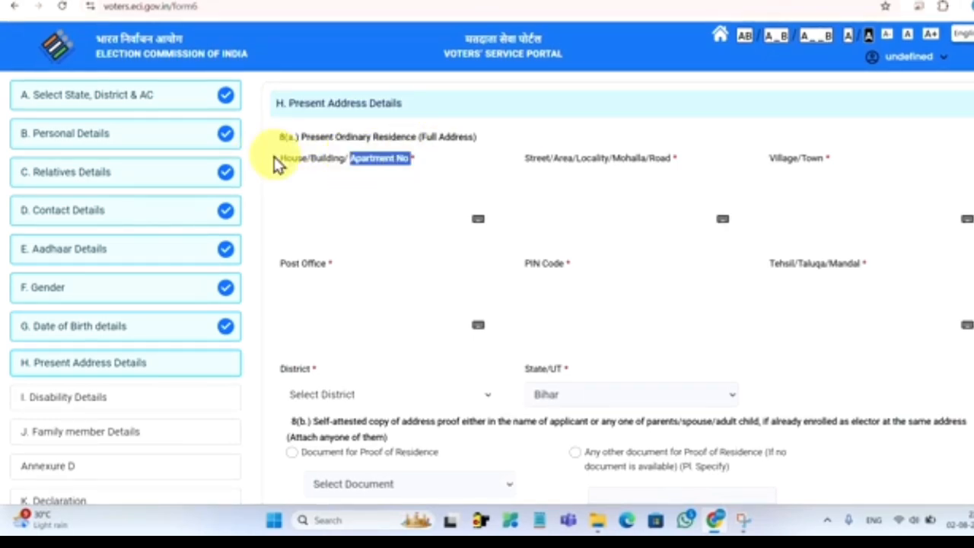
pyautogui.moveTo(271, 158); pyautogui.dragTo(357, 158)
pyautogui.click(329, 180)
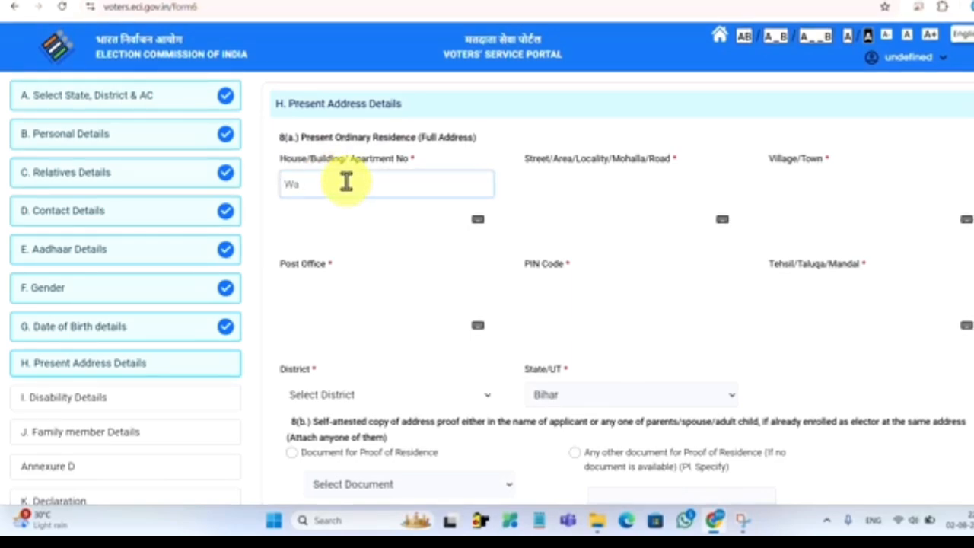
pyautogui.write('Ward No 01')
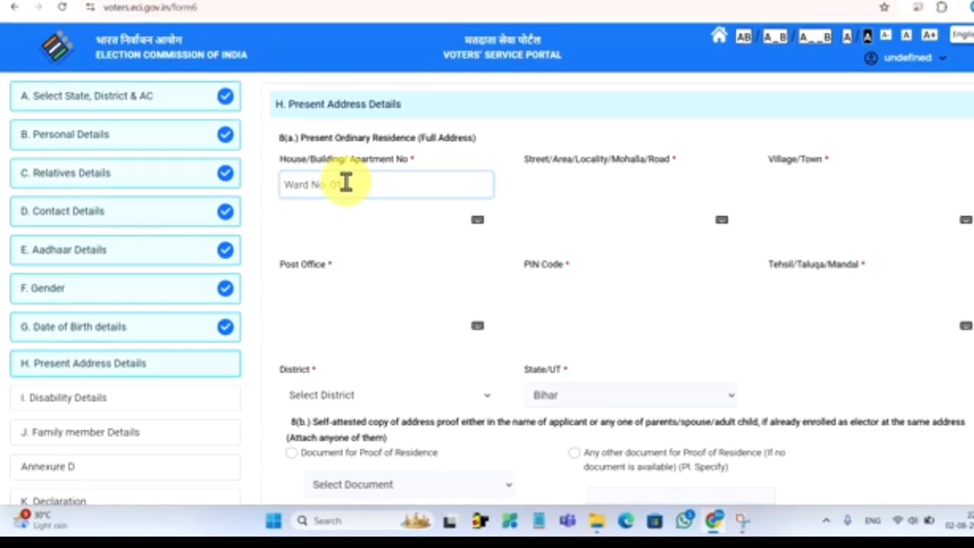
pyautogui.click(348, 217)
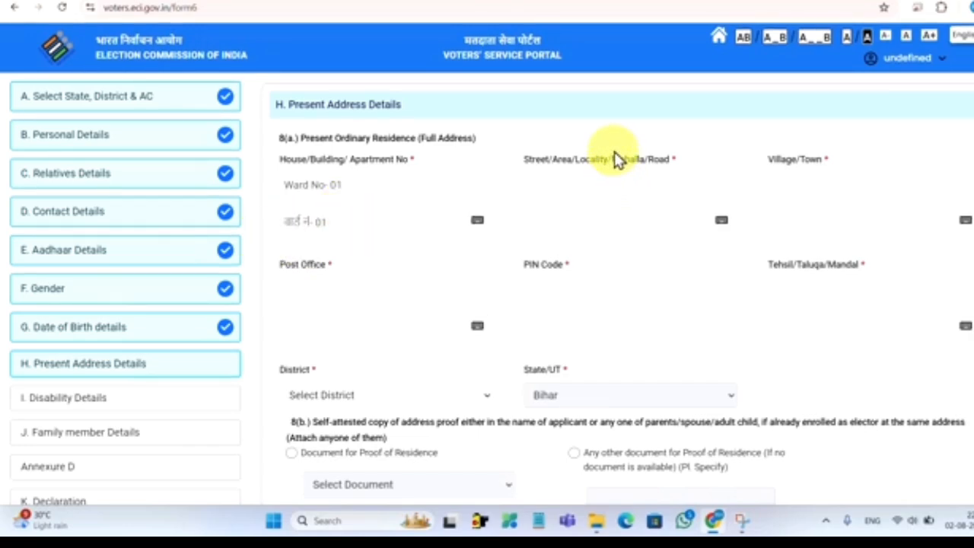
# - Go through the street, village/town, post office, PIN code and tehsil fields of the present address without filling them in
pyautogui.moveTo(615, 154); pyautogui.dragTo(680, 158)
pyautogui.click(605, 189)
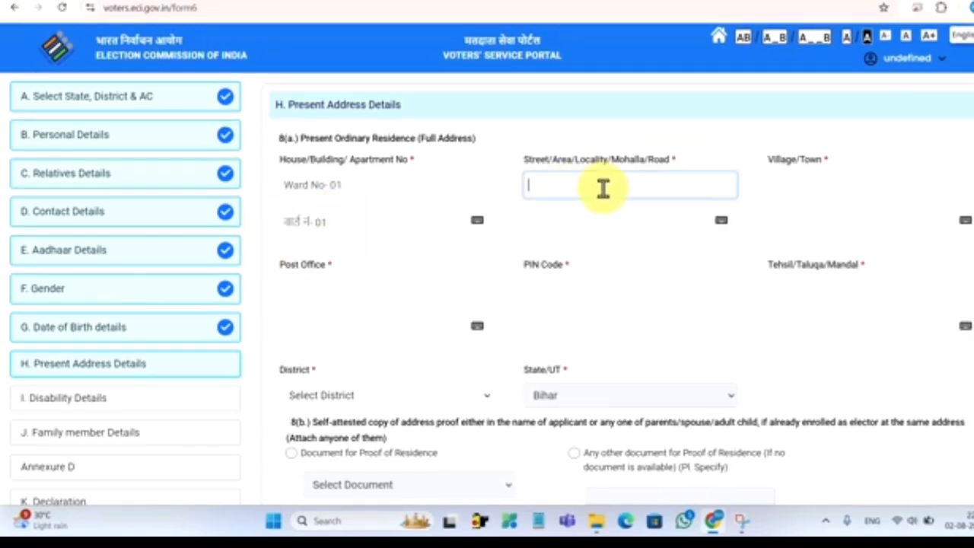
pyautogui.click(569, 226)
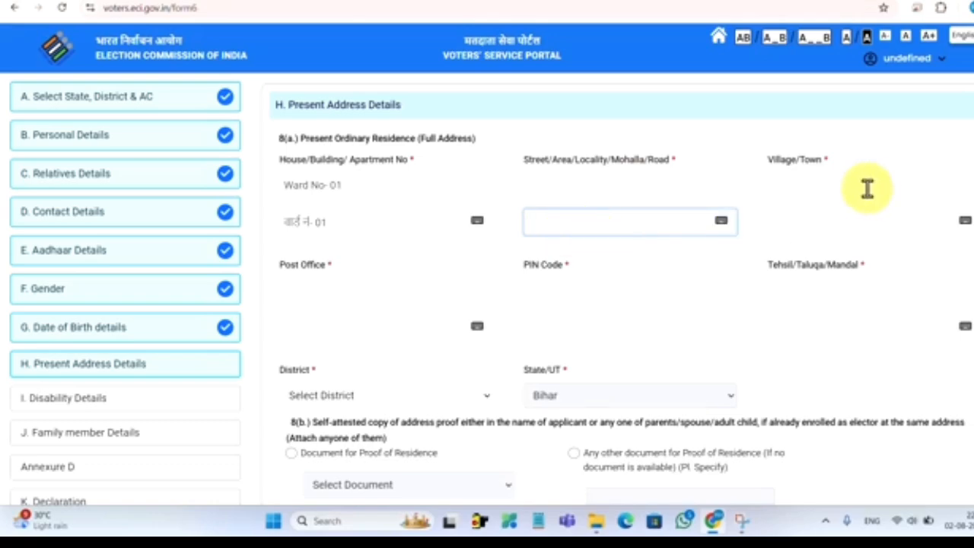
pyautogui.moveTo(770, 162); pyautogui.dragTo(827, 160)
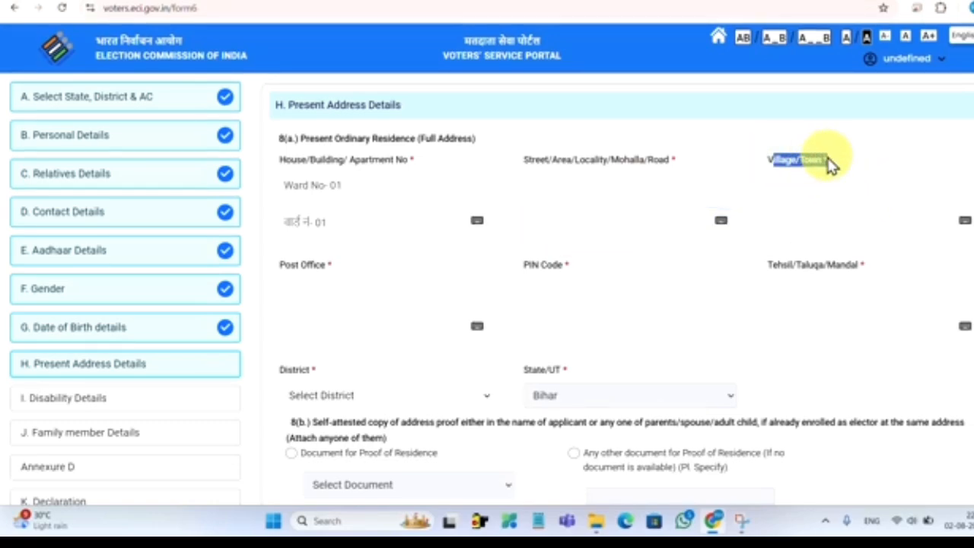
pyautogui.click(792, 185)
pyautogui.click(809, 229)
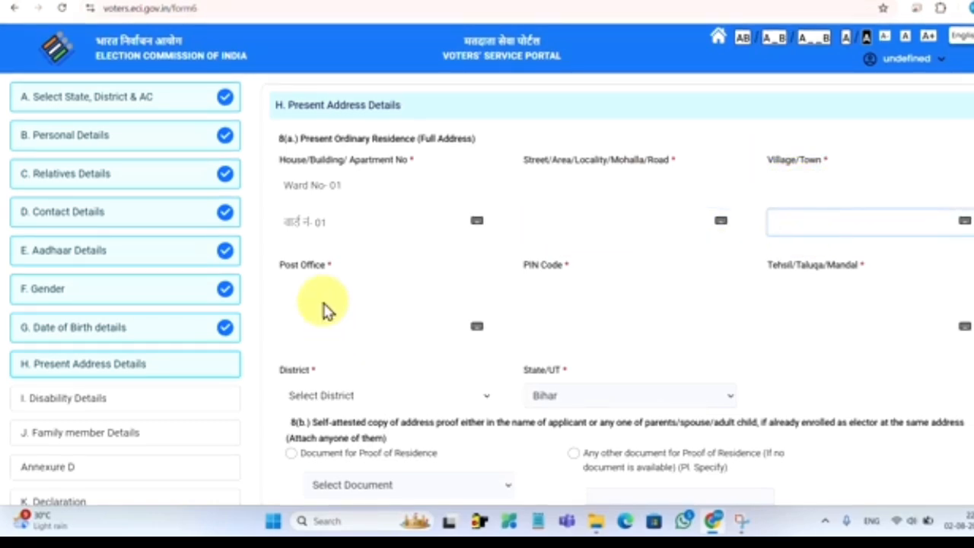
pyautogui.click(305, 287)
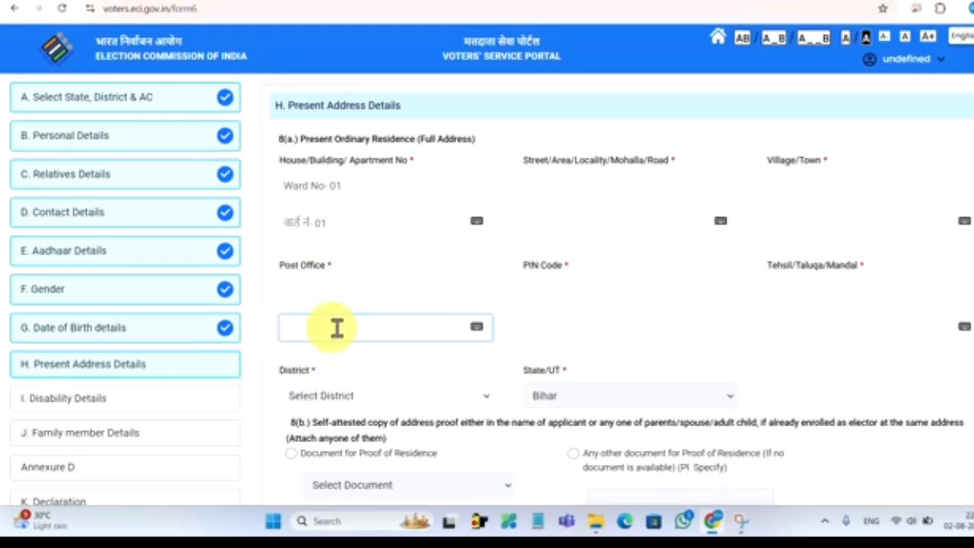
pyautogui.click(602, 296)
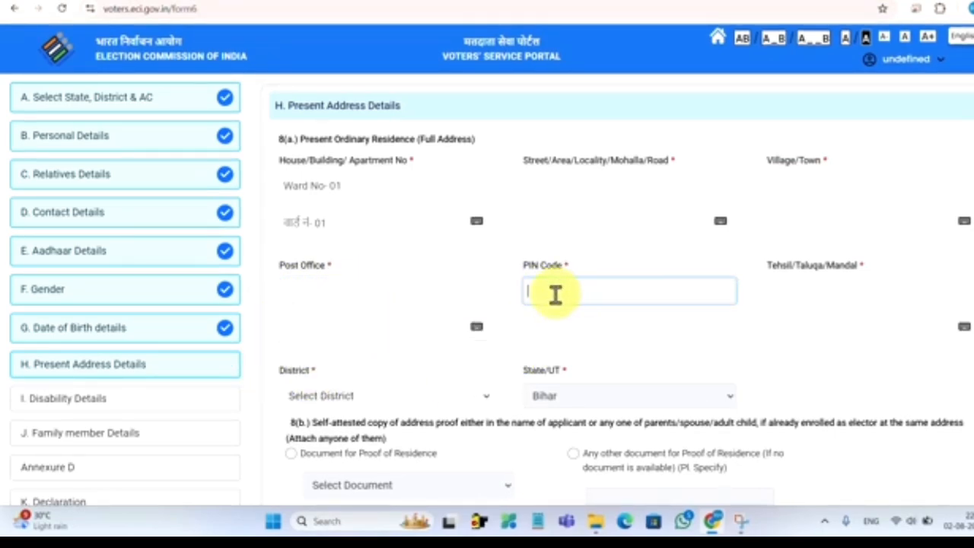
pyautogui.click(846, 294)
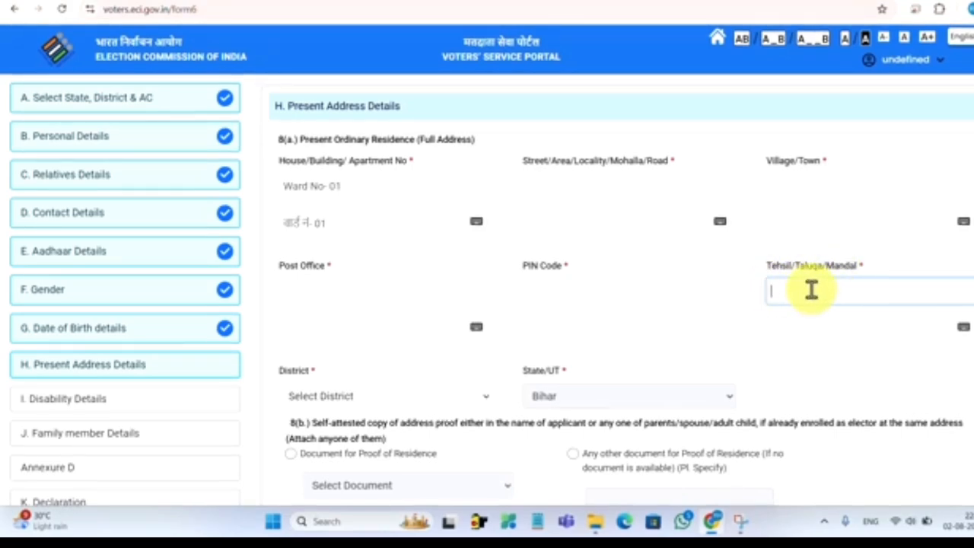
# - Set the present address district to SUPAUL and choose Aadhaar Card as the Document for Proof of Residence
pyautogui.click(314, 397)
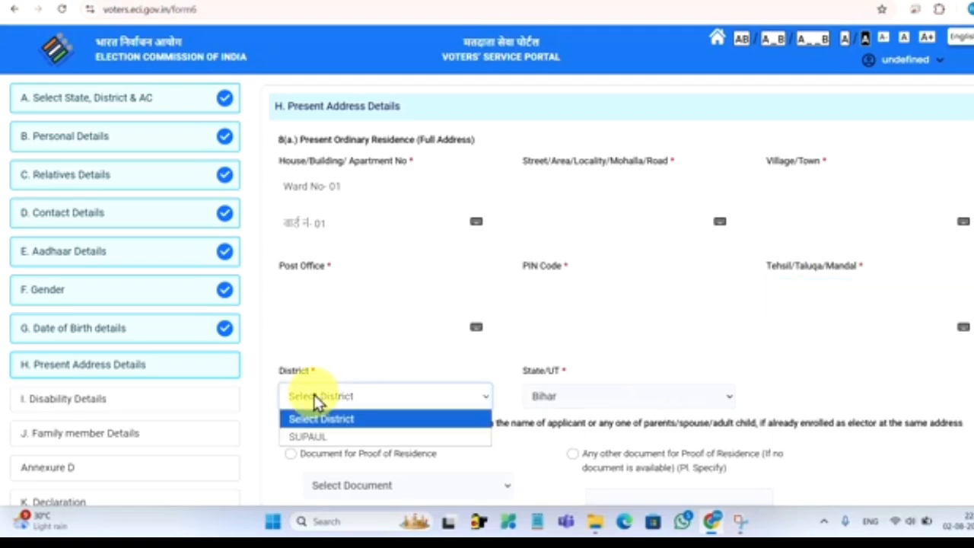
pyautogui.click(308, 437)
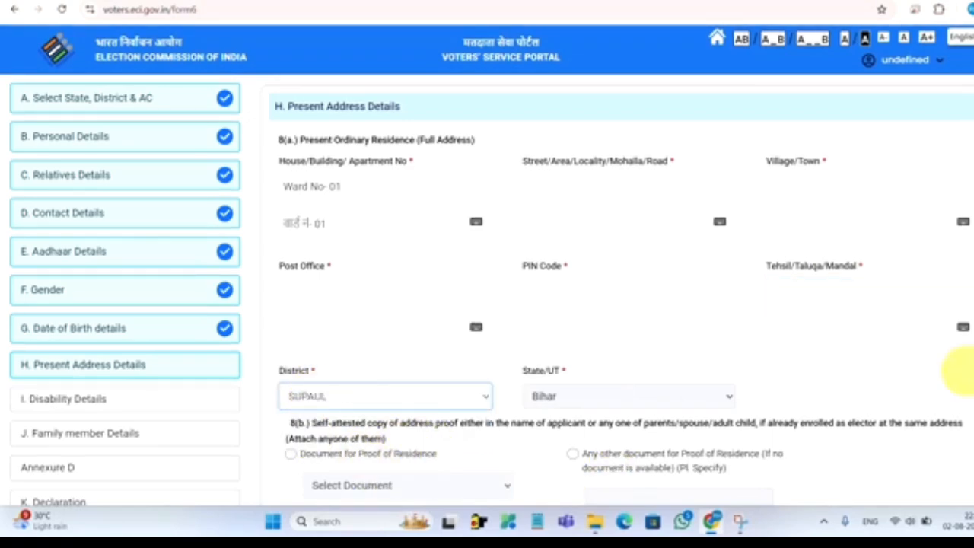
pyautogui.scroll(-4, 621, 289)
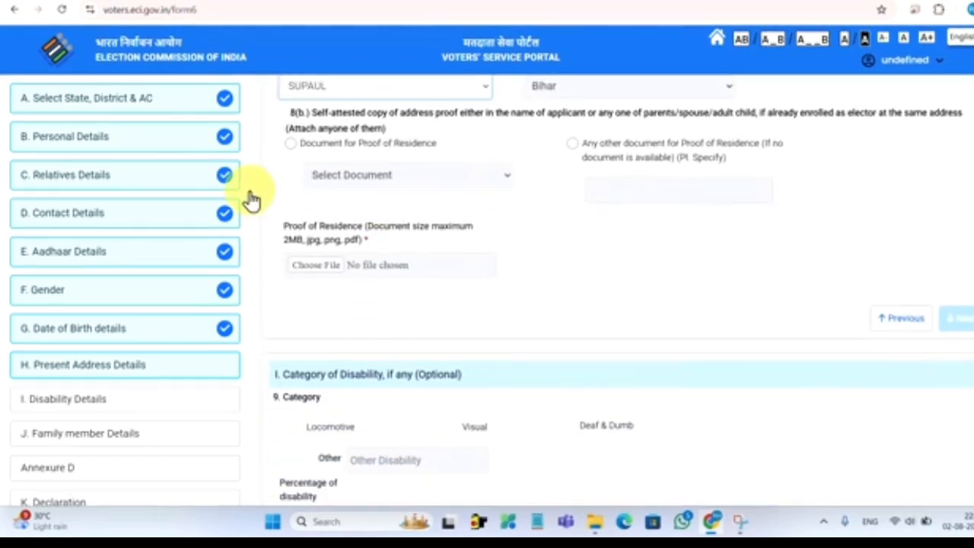
pyautogui.moveTo(305, 143); pyautogui.dragTo(440, 149)
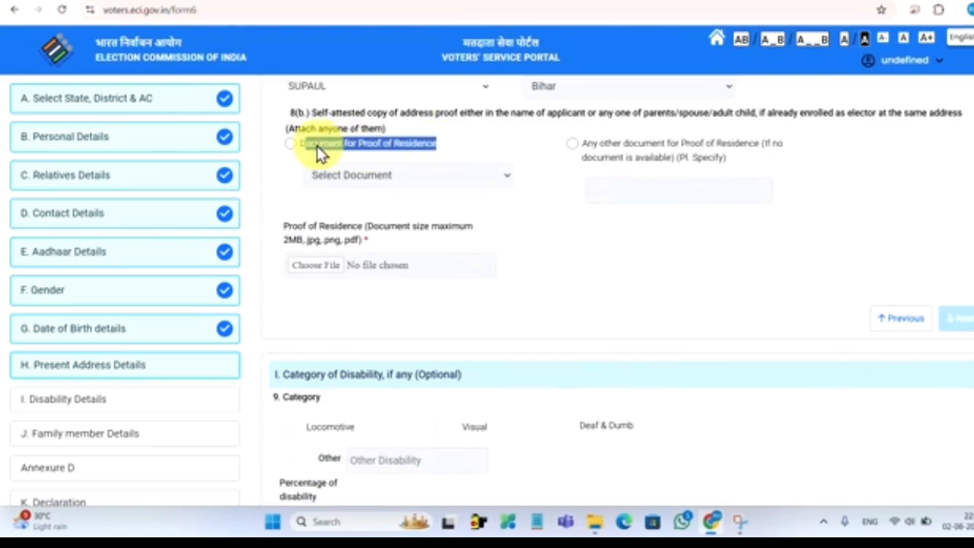
pyautogui.click(290, 144)
pyautogui.click(368, 179)
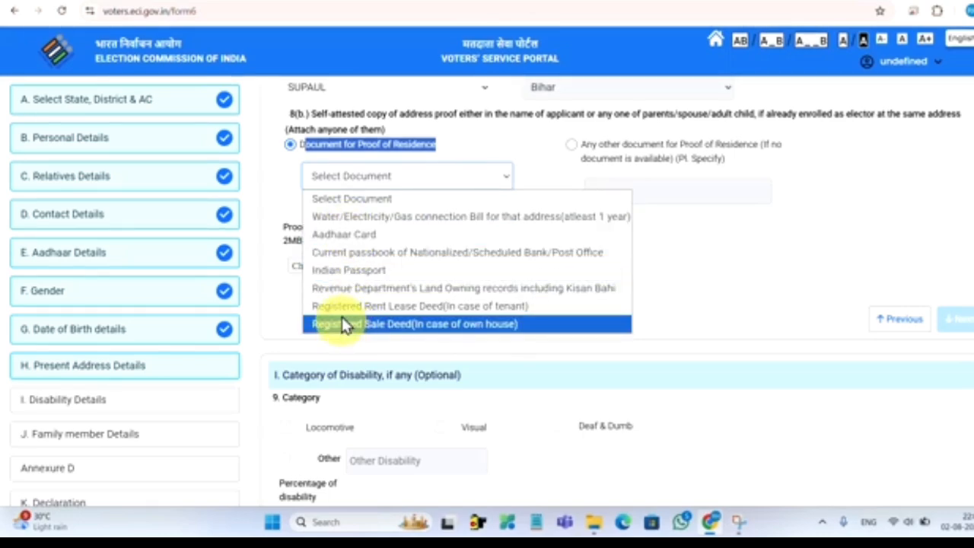
pyautogui.click(326, 237)
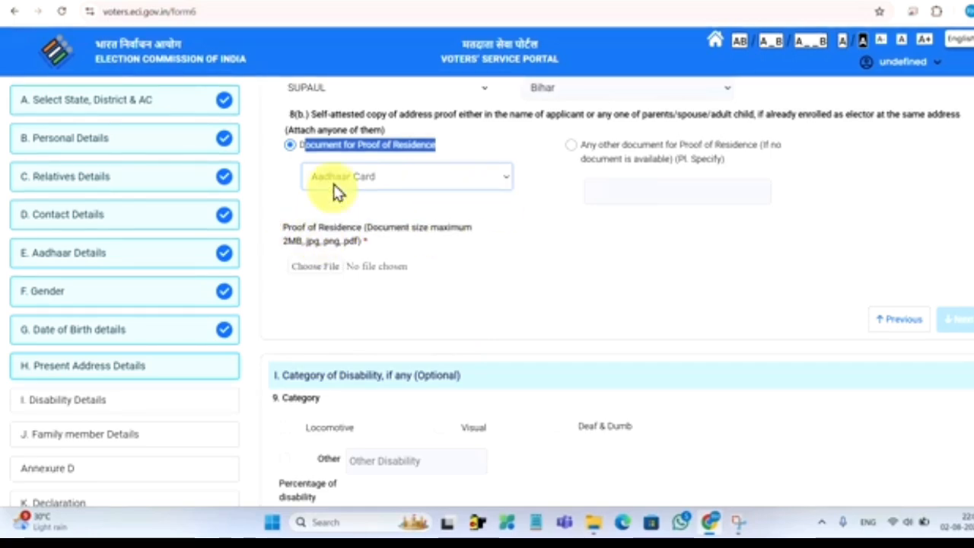
# - Upload the applicant's Aadhaar card image as proof of residence and proceed to the disability details
pyautogui.click(308, 269)
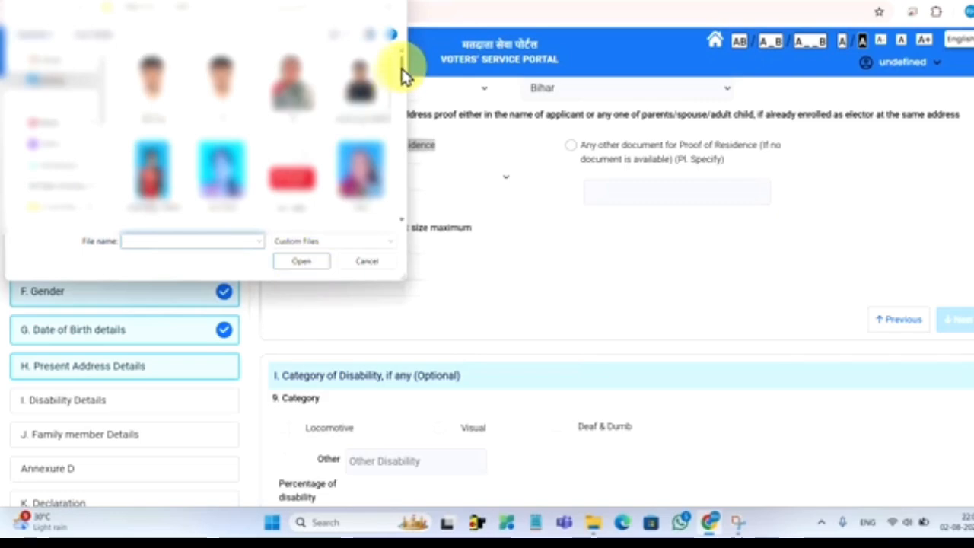
pyautogui.moveTo(403, 72); pyautogui.dragTo(394, 153)
pyautogui.click(373, 113)
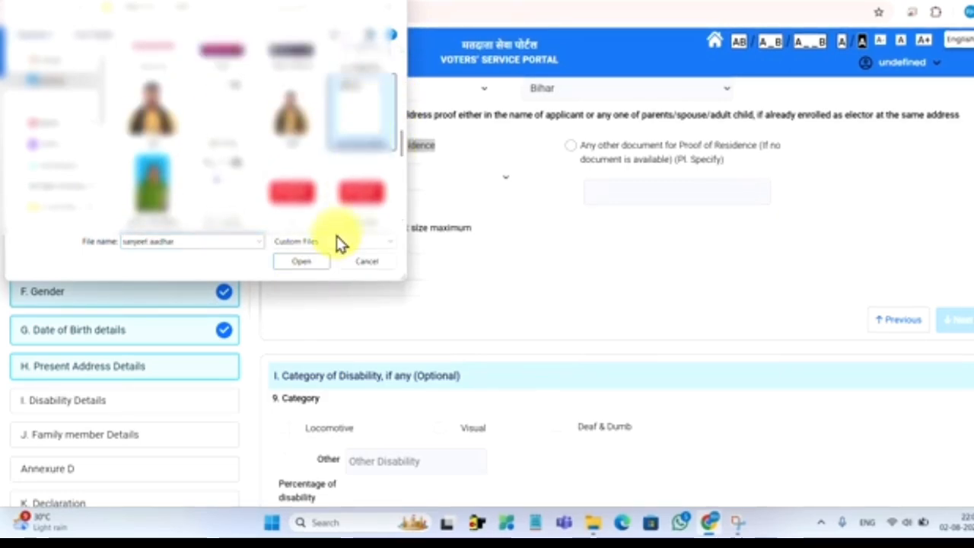
pyautogui.click(302, 276)
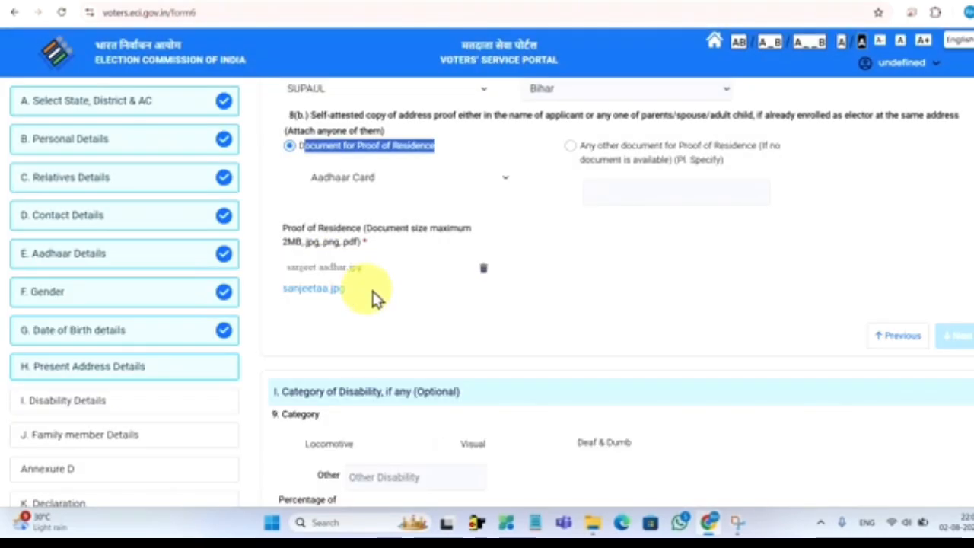
pyautogui.scroll(1, 320, 342)
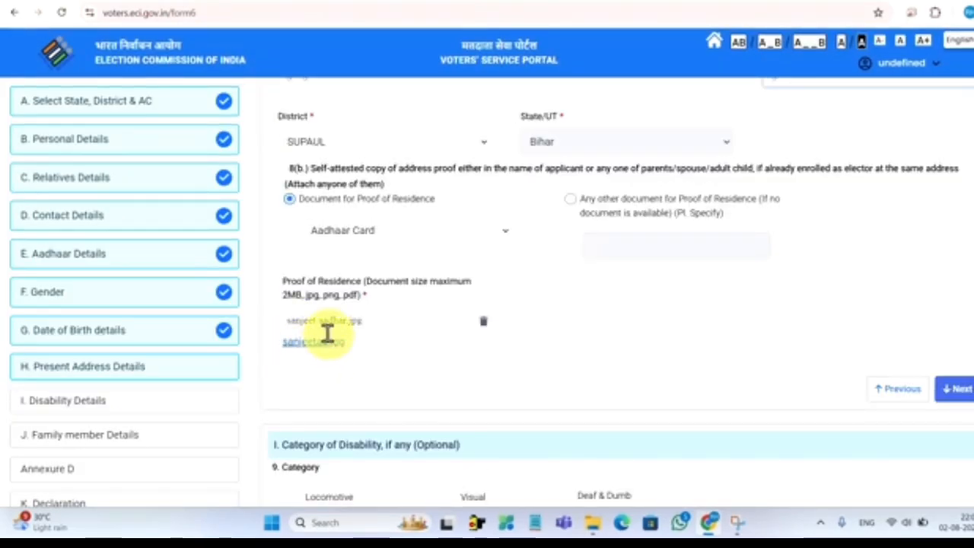
pyautogui.click(960, 390)
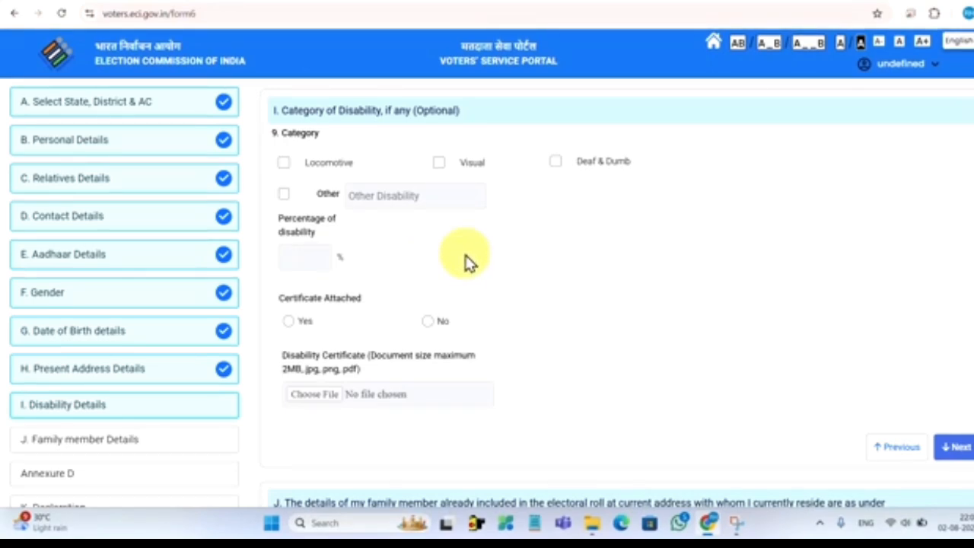
# - Skip the optional disability section and set the family member's relationship with the applicant to Father
pyautogui.click(954, 447)
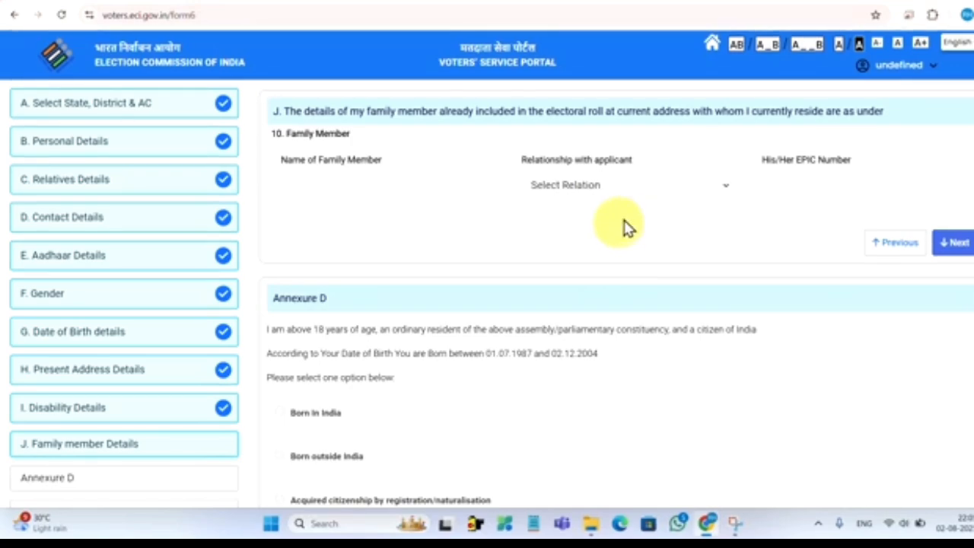
pyautogui.click(572, 187)
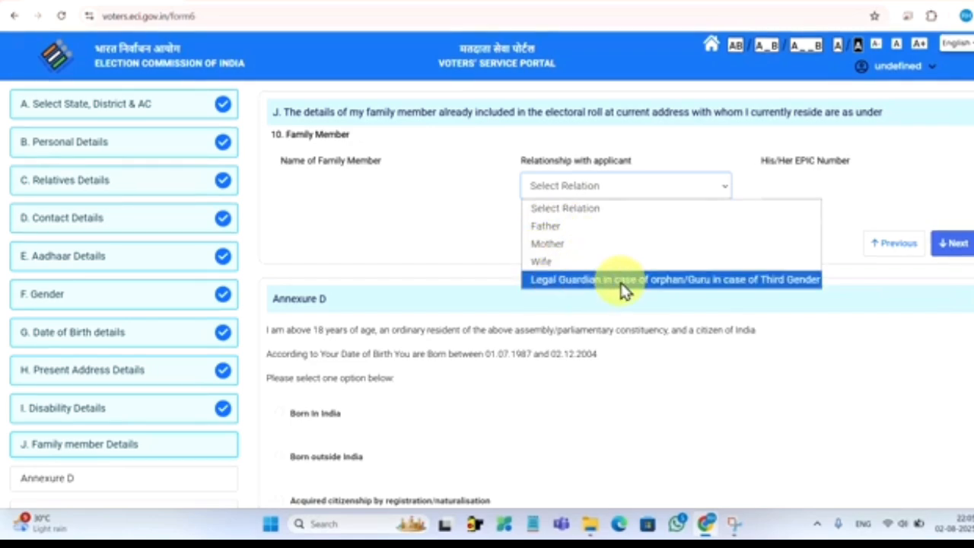
pyautogui.click(552, 229)
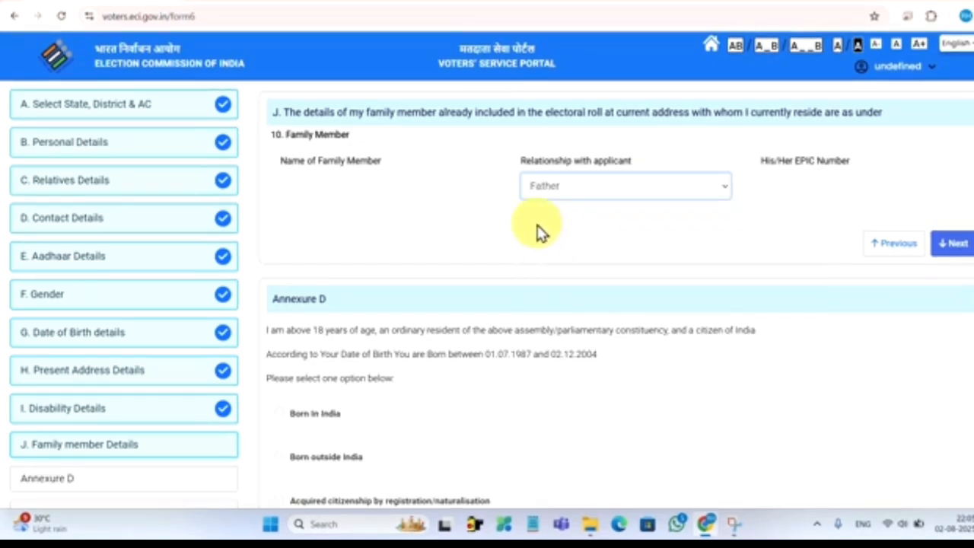
# - Go through the family member's name and EPIC number fields without filling them in, and proceed to Annexure D
pyautogui.click(318, 191)
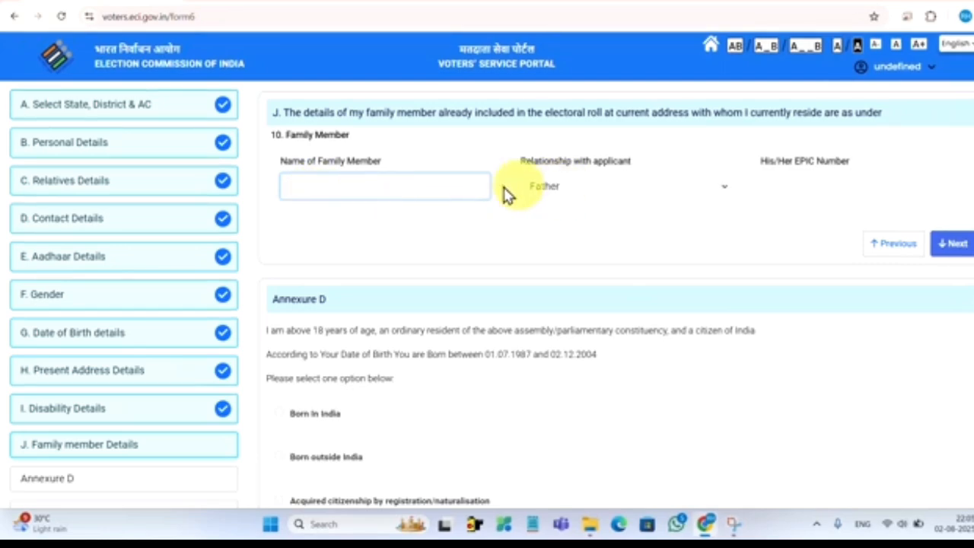
pyautogui.click(325, 182)
pyautogui.click(820, 187)
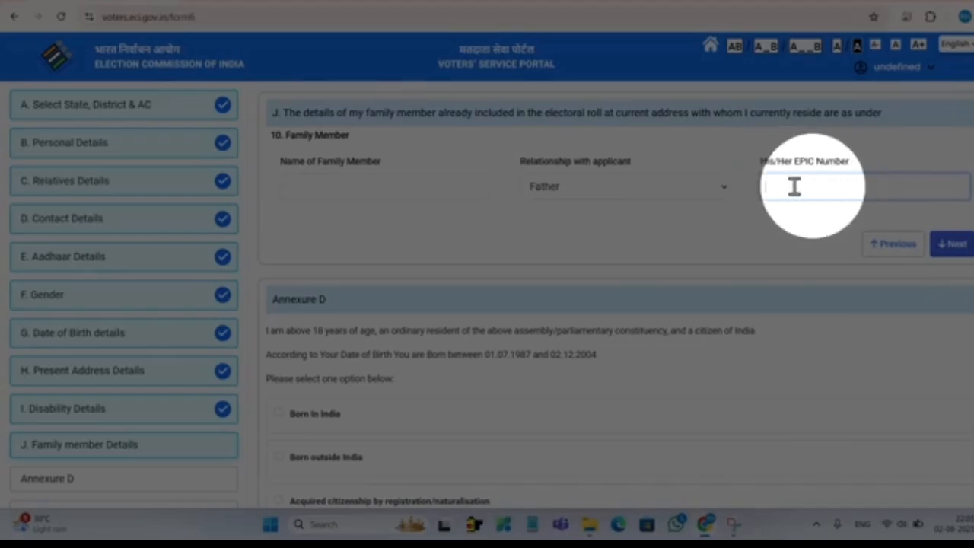
pyautogui.click(814, 186)
pyautogui.click(586, 219)
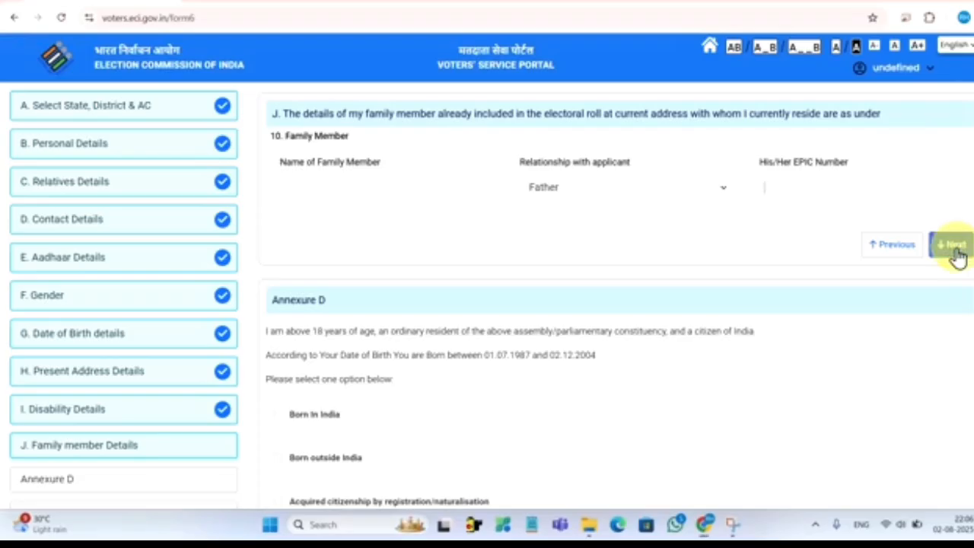
pyautogui.click(954, 245)
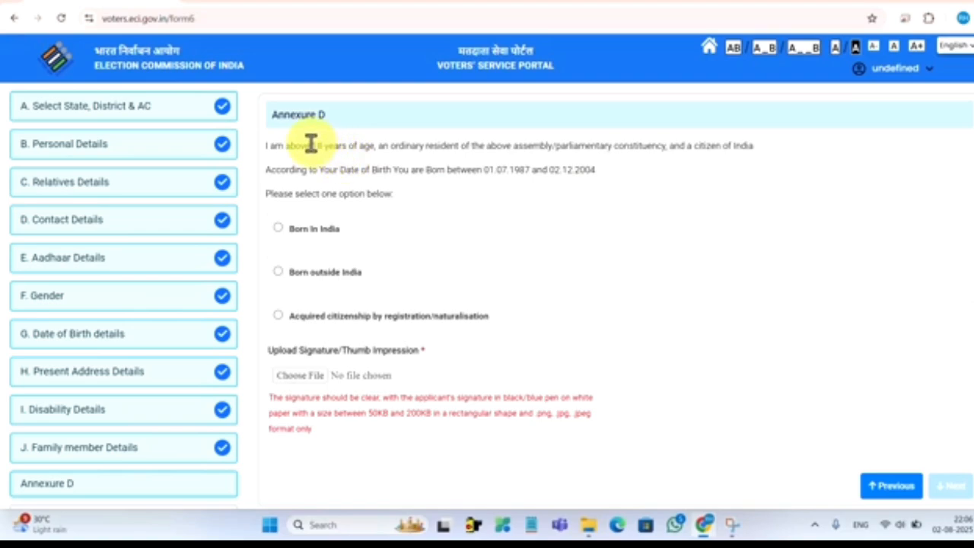
# - In Annexure D, select Born in India and choose Matriculation/Educational certificate issued by recognised Boards/universities as the applicant's document
pyautogui.moveTo(311, 144); pyautogui.dragTo(753, 146)
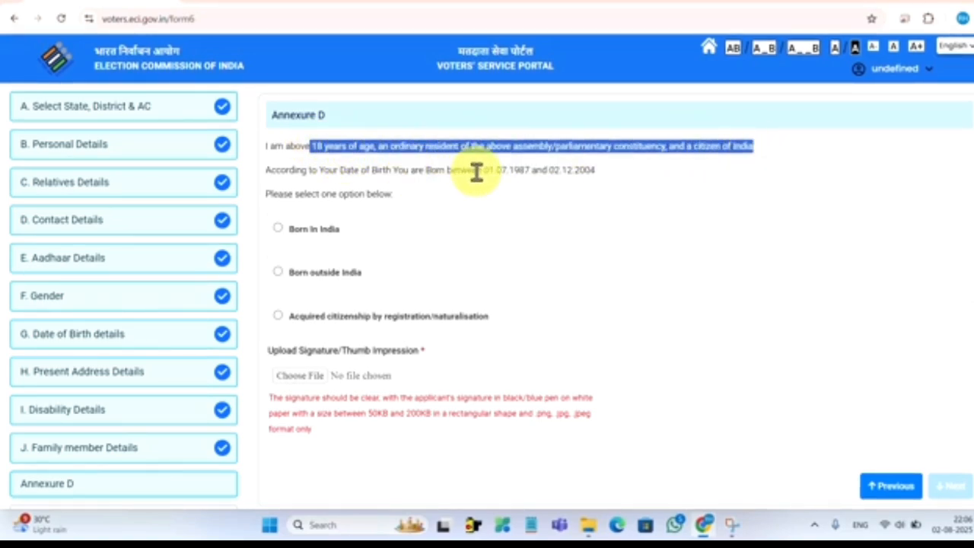
pyautogui.click(482, 170)
pyautogui.moveTo(482, 170); pyautogui.dragTo(640, 178)
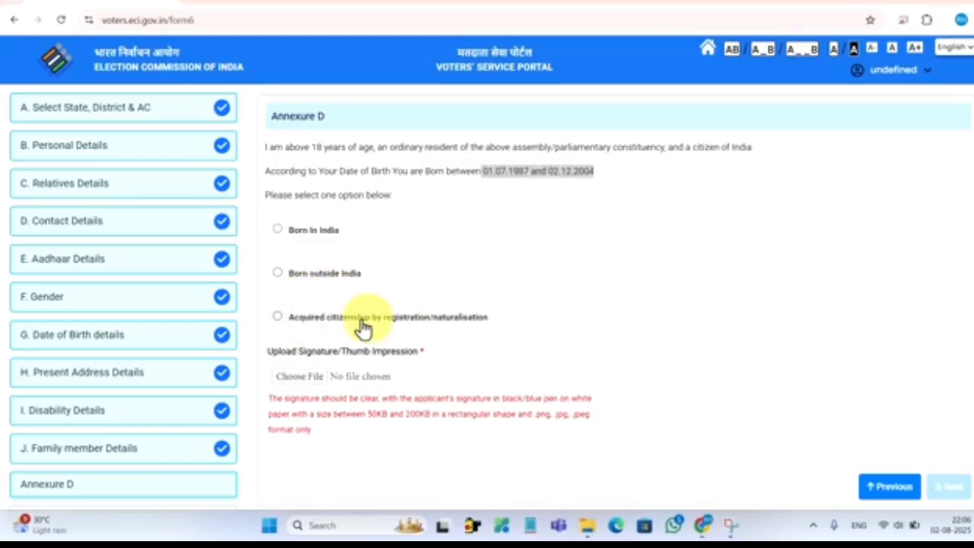
pyautogui.click(278, 232)
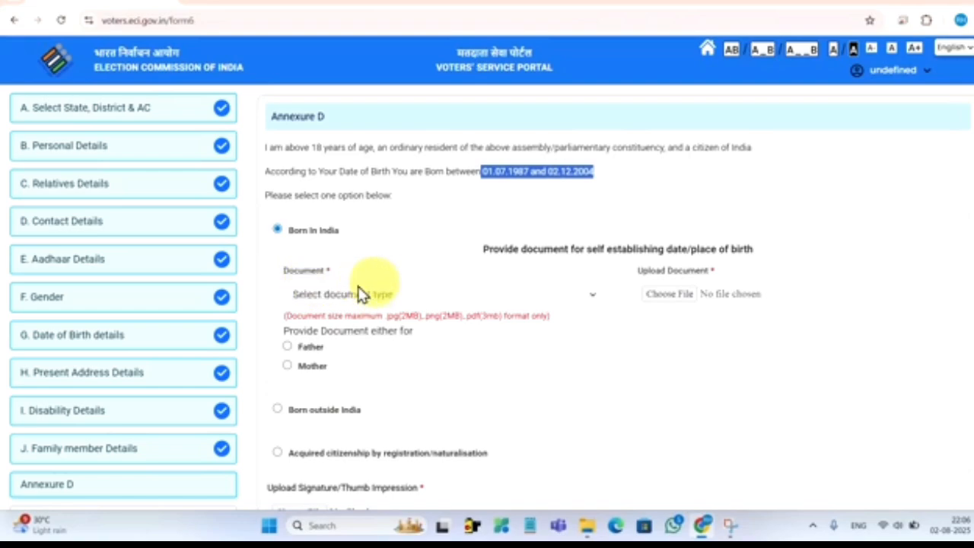
pyautogui.click(314, 297)
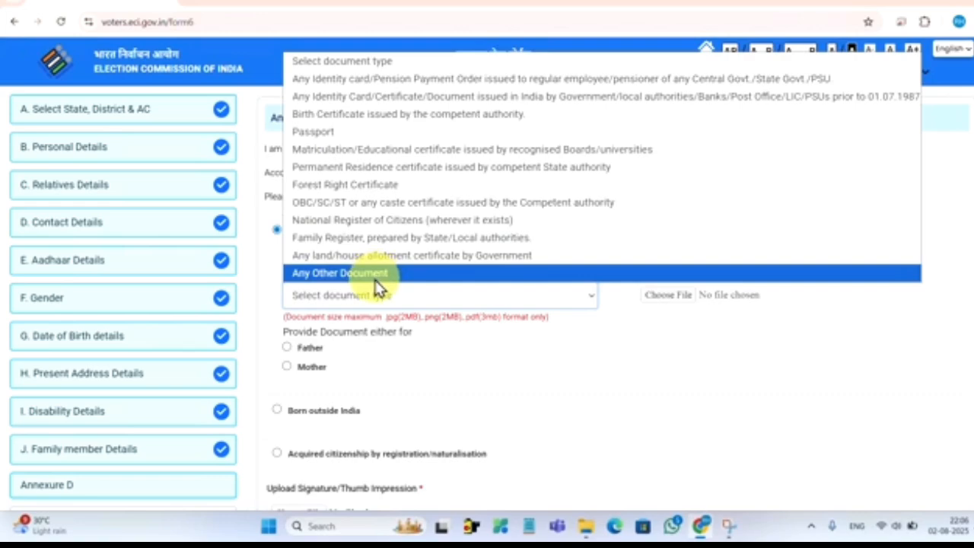
pyautogui.click(338, 156)
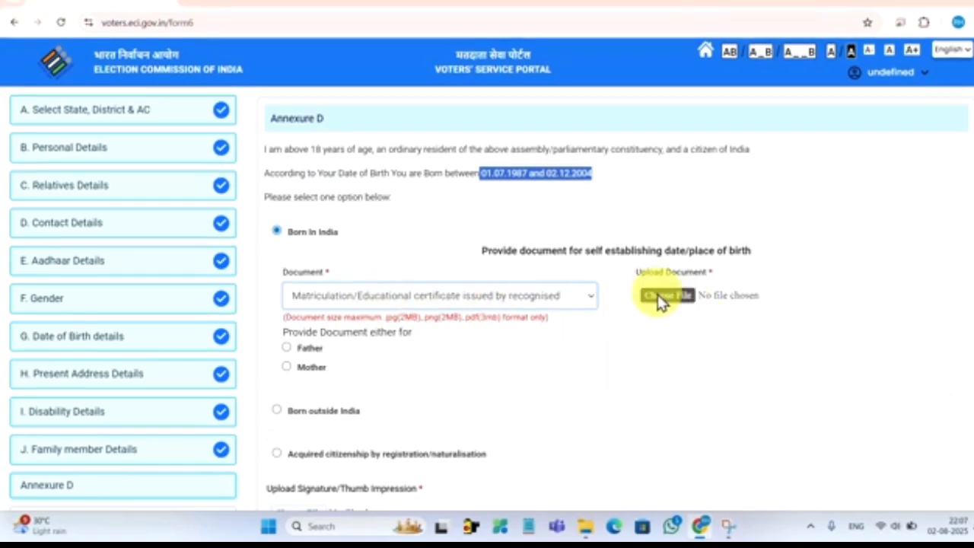
# - Upload the applicant's Aadhaar card image as the document for self establishing date/place of birth
pyautogui.click(667, 297)
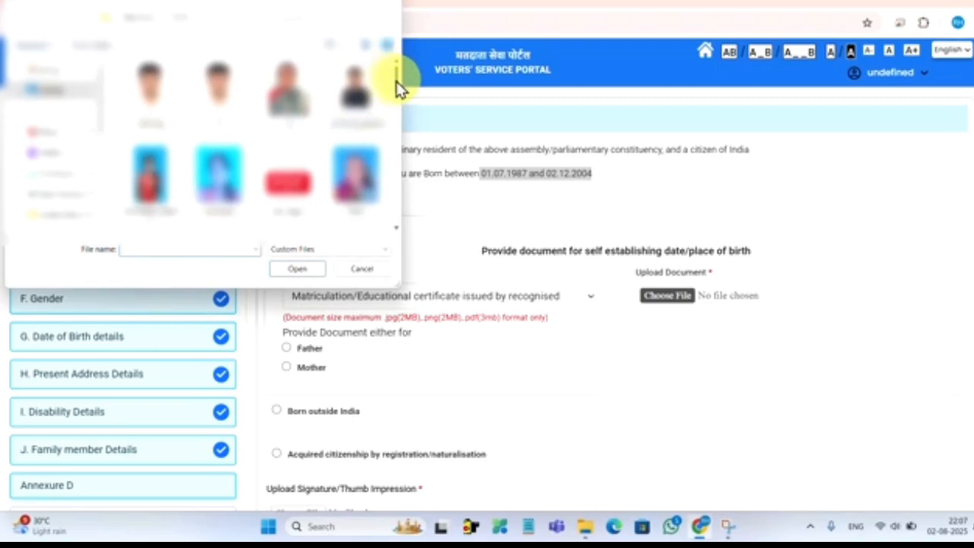
pyautogui.moveTo(396, 79); pyautogui.dragTo(387, 156)
pyautogui.click(380, 183)
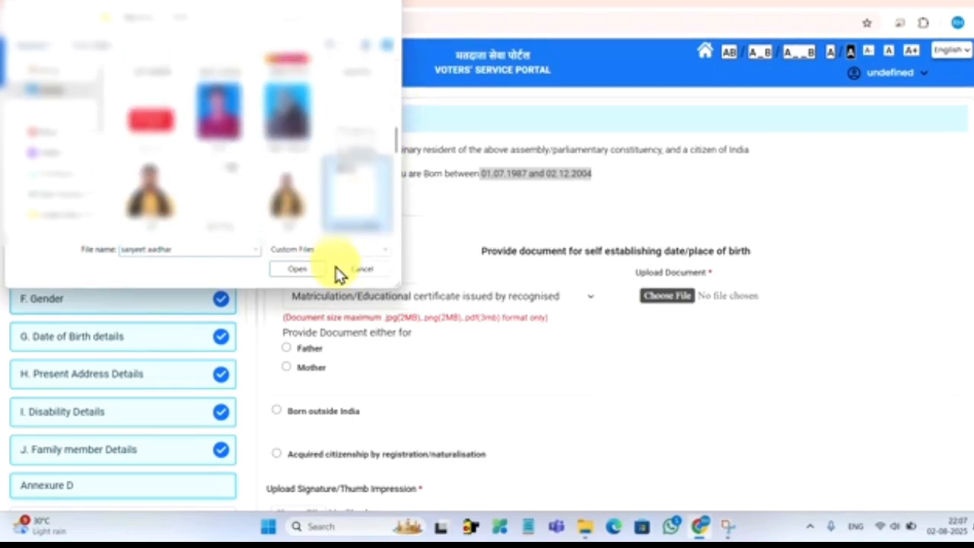
pyautogui.click(295, 274)
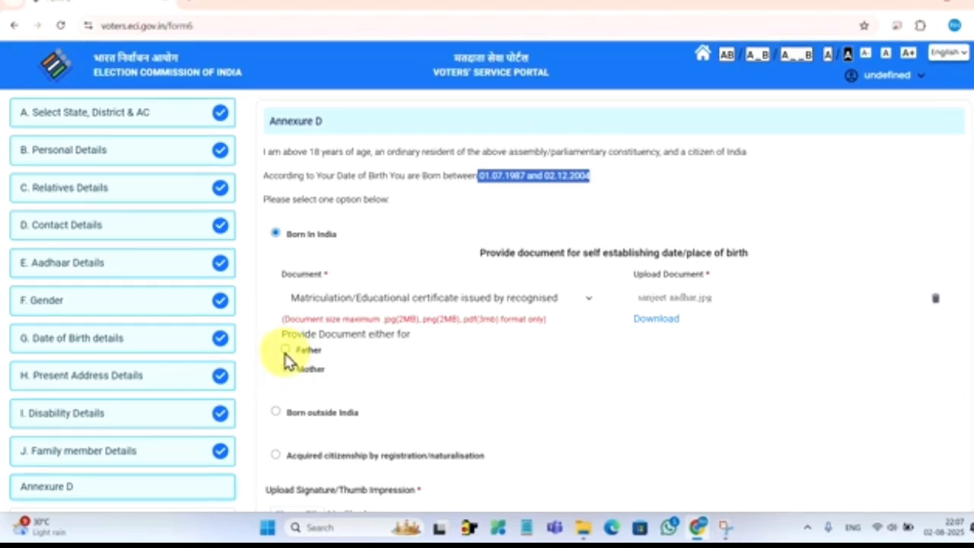
# - Choose to provide a document for Father and select Name exists in Electoral Roll of Bihar with qualifying date 01.01.2003
pyautogui.click(287, 350)
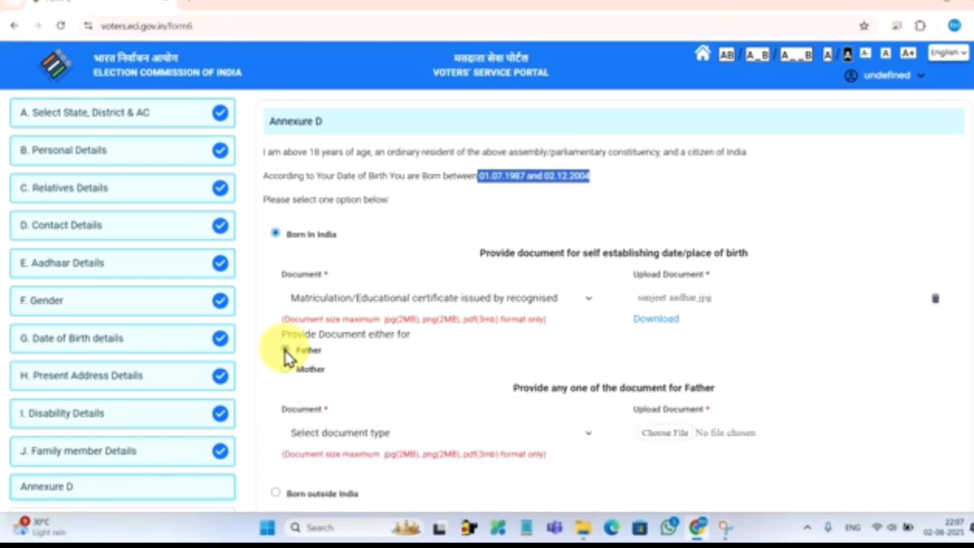
pyautogui.click(319, 435)
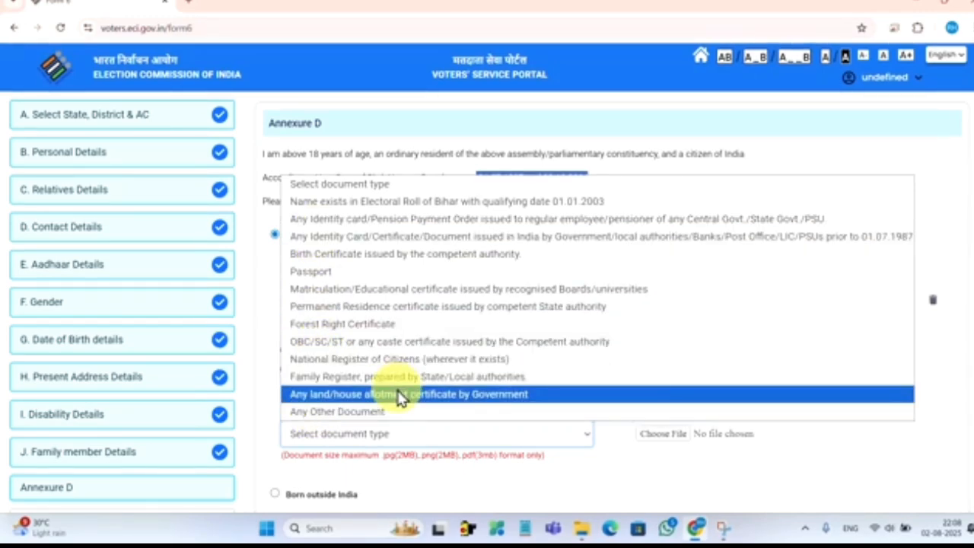
pyautogui.click(404, 201)
# - Upload the image IMG-20250727-WA0002.jpg as the father's document
pyautogui.click(661, 433)
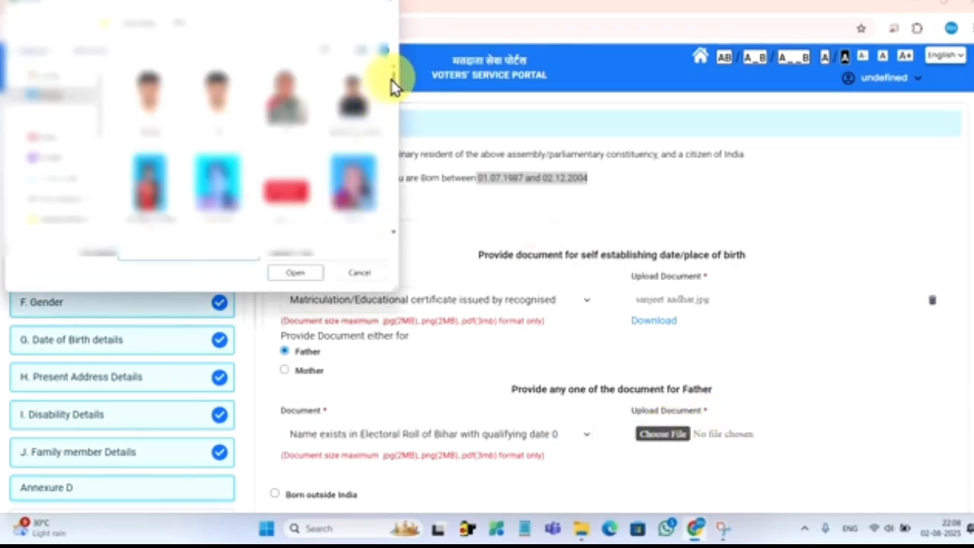
pyautogui.moveTo(395, 94); pyautogui.dragTo(395, 111)
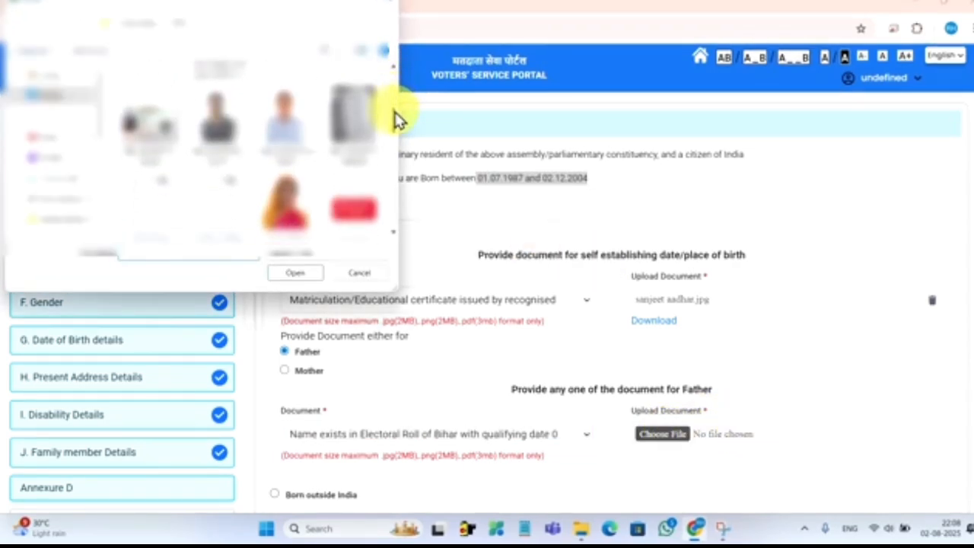
pyautogui.click(351, 121)
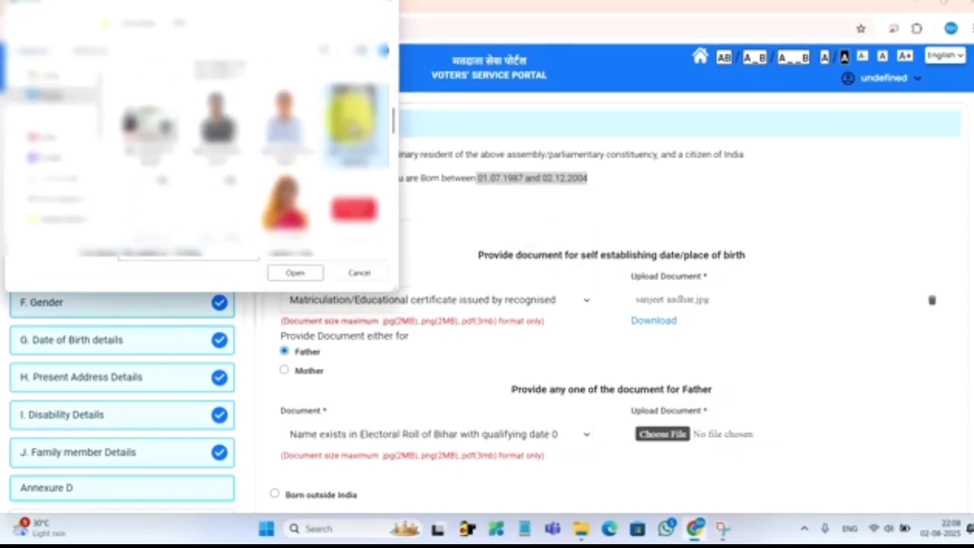
pyautogui.click(292, 274)
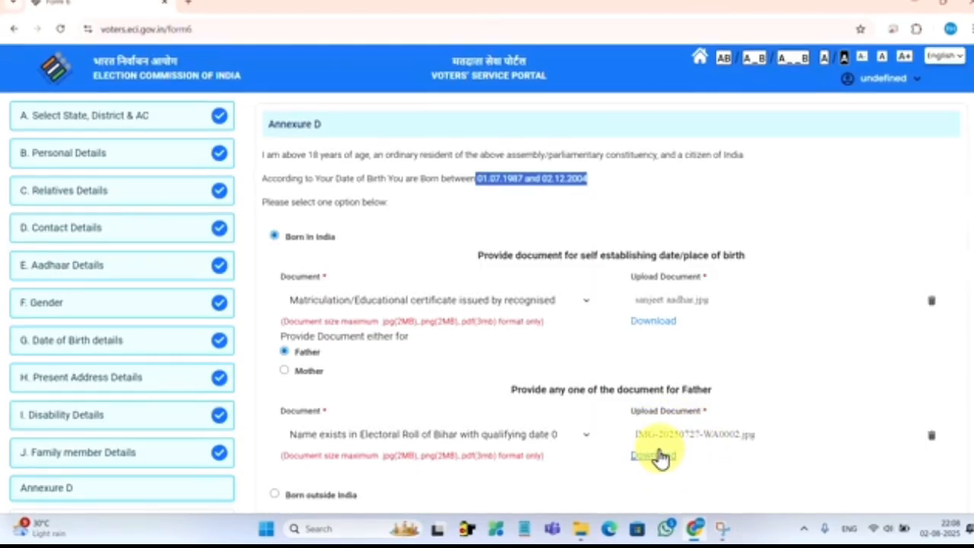
# - Upload the sa singature.jpg image as the applicant's signature or thumb impression and proceed to the Declaration section
pyautogui.scroll(-5, 965, 400)
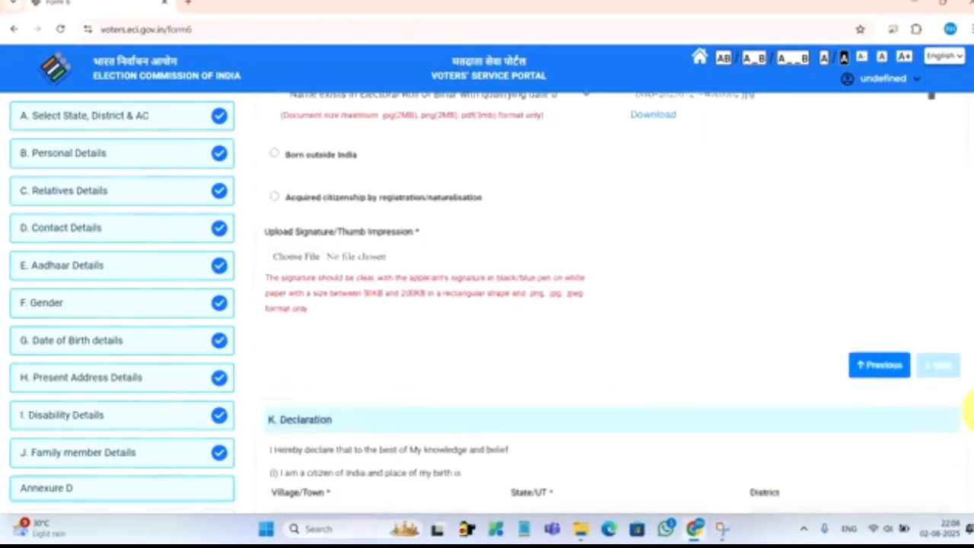
pyautogui.scroll(-1, 969, 411)
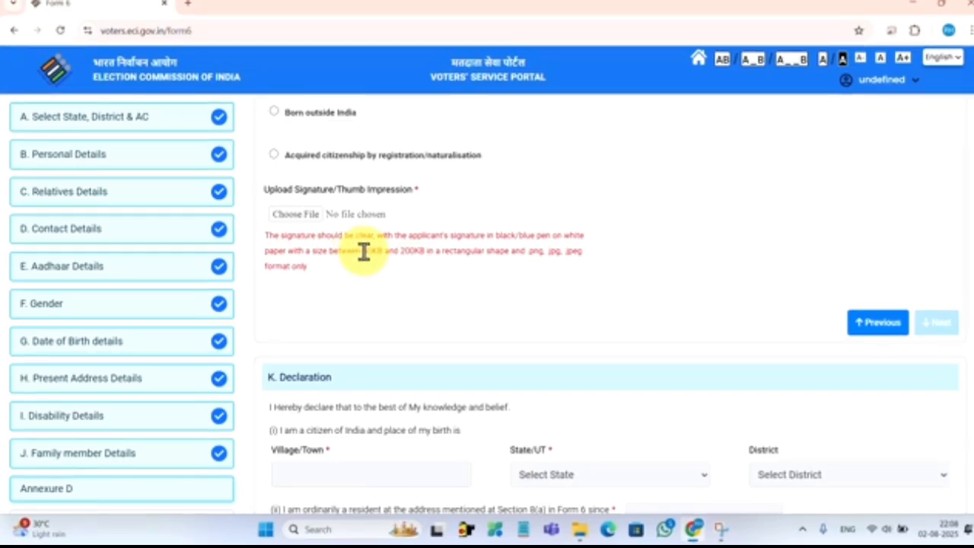
pyautogui.moveTo(364, 251); pyautogui.dragTo(455, 255)
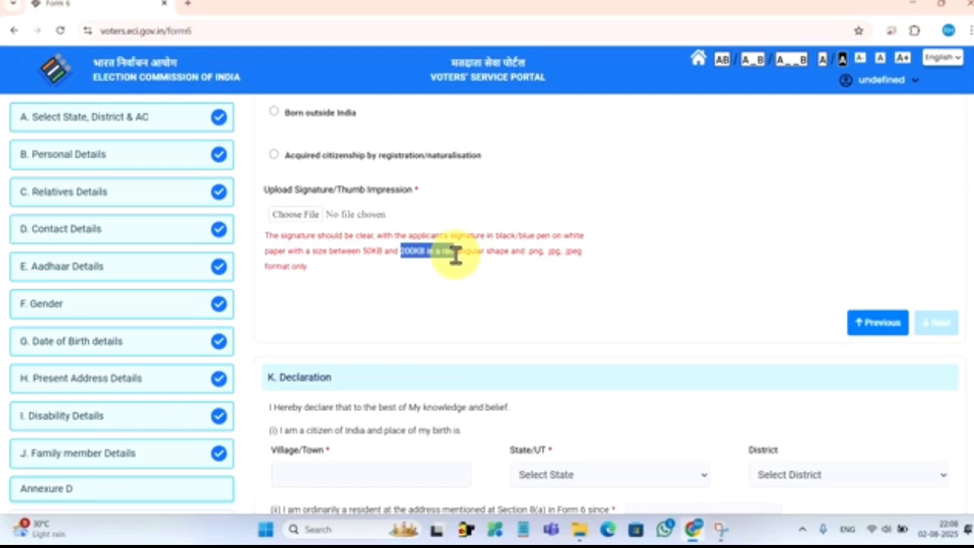
pyautogui.click(297, 216)
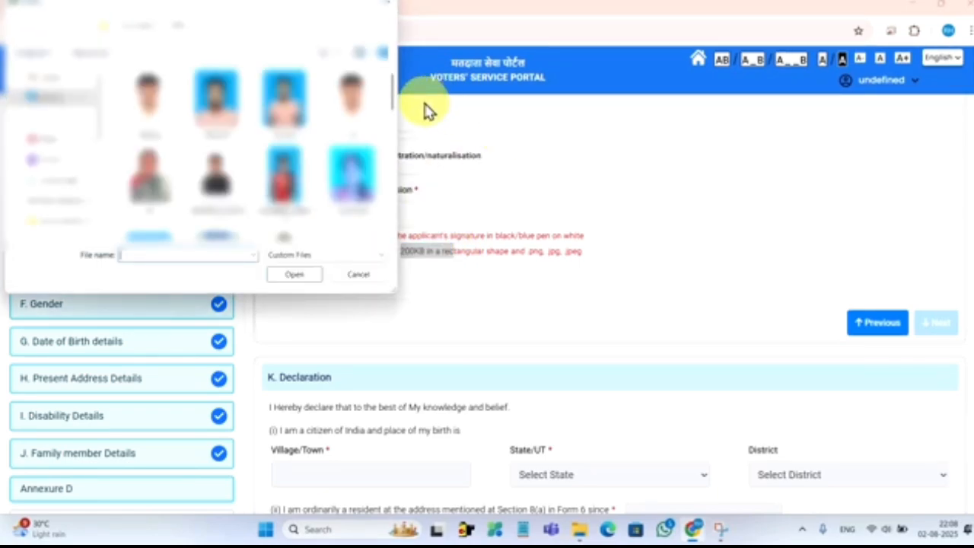
pyautogui.moveTo(393, 91); pyautogui.dragTo(398, 163)
pyautogui.click(289, 183)
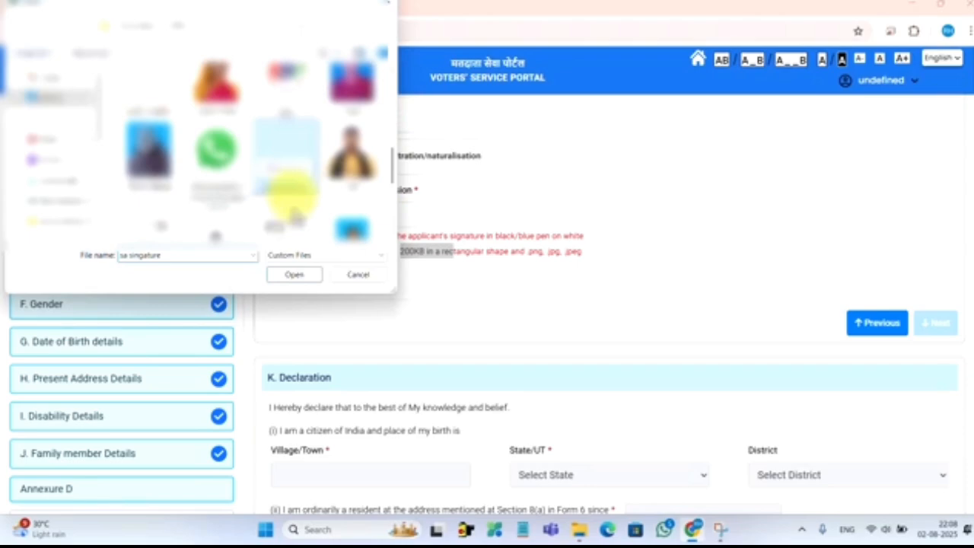
pyautogui.click(283, 278)
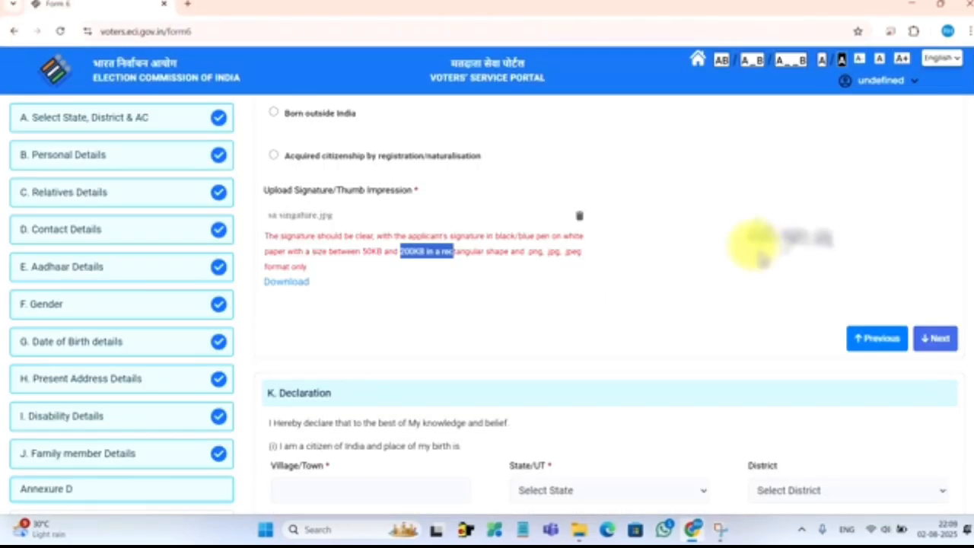
pyautogui.press('ctrl')
pyautogui.press('ctrl')
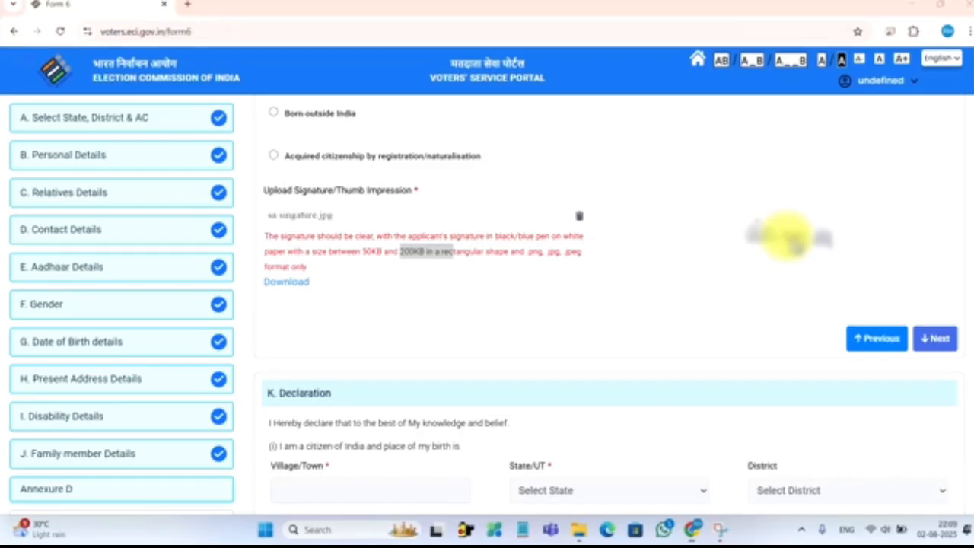
pyautogui.click(937, 344)
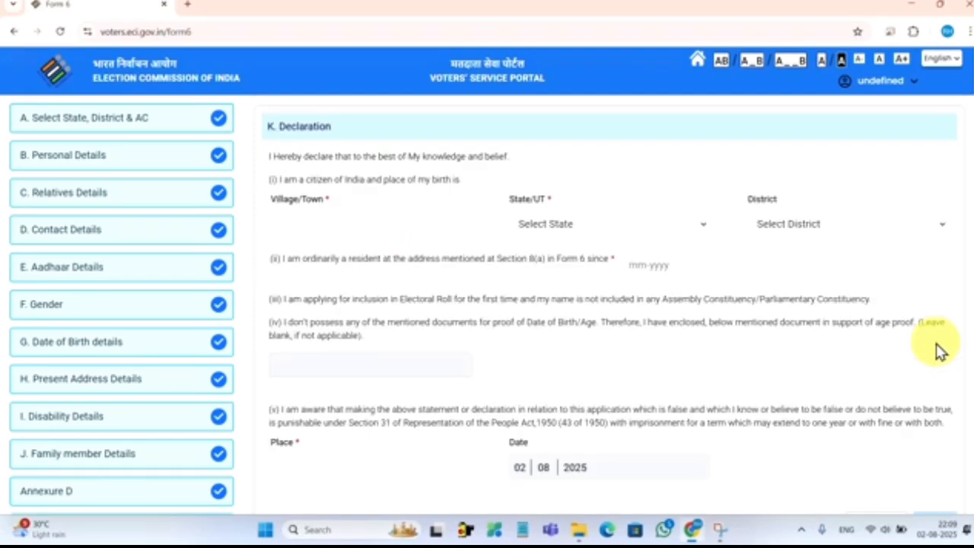
# - Fill in the declaration's place of birth with village/town Supaul, state Bihar and district SUPAUL
pyautogui.click(320, 224)
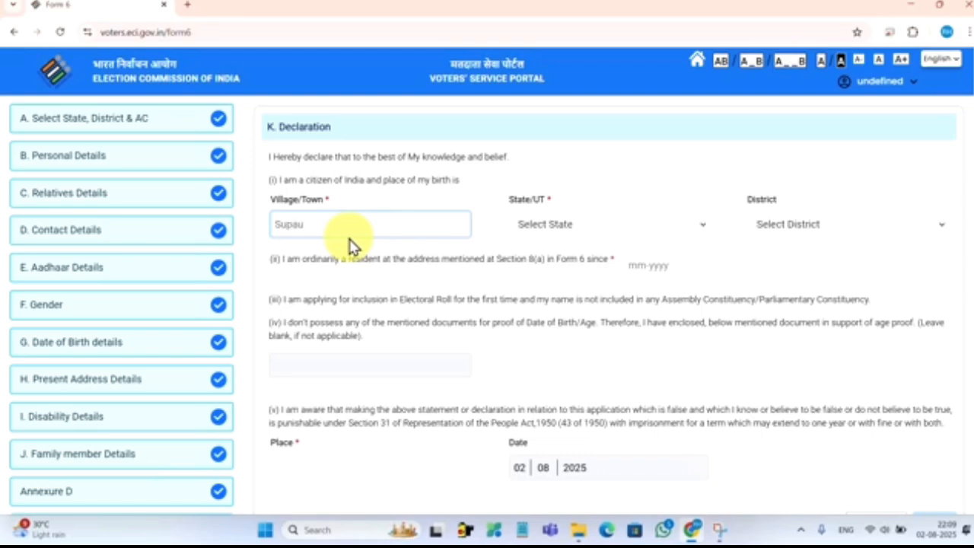
pyautogui.click(576, 225)
pyautogui.click(536, 336)
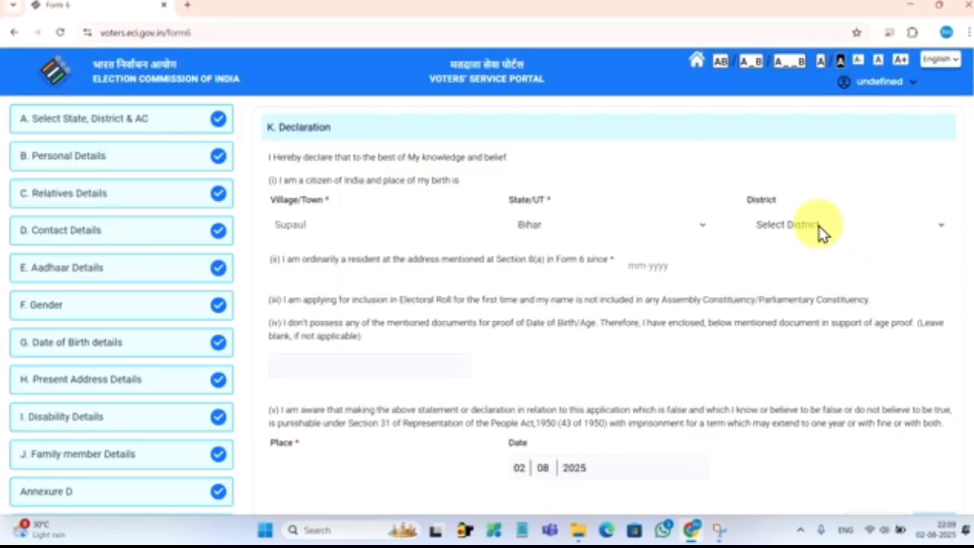
pyautogui.click(822, 228)
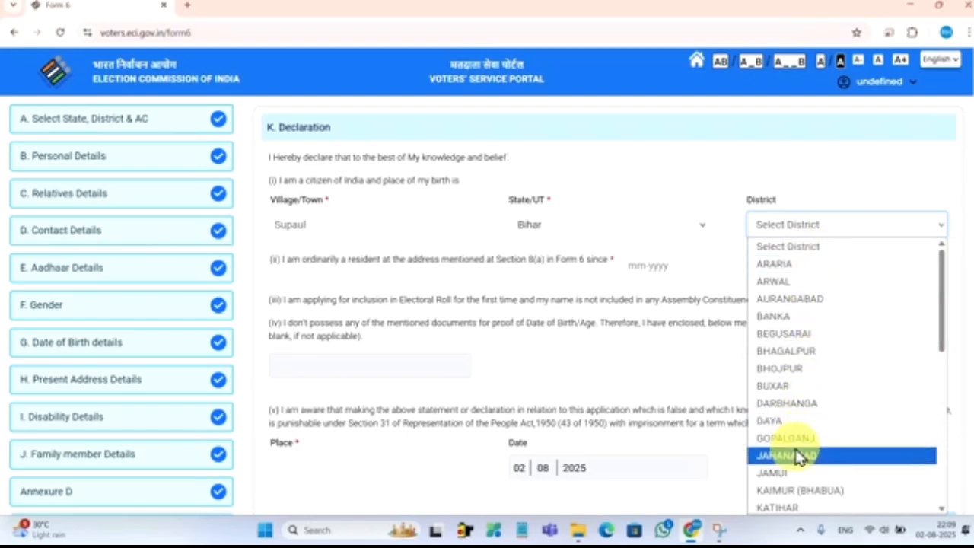
pyautogui.scroll(-8, 796, 464)
pyautogui.click(789, 489)
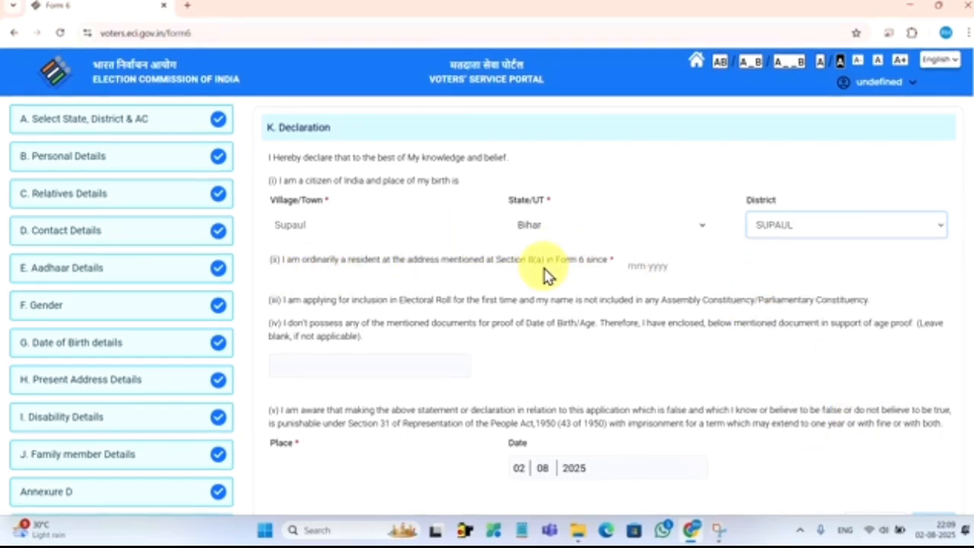
# - Set the ordinary residence start to 08-2025 and the declaration place to Supaul, and proceed to the Captcha section
pyautogui.click(648, 267)
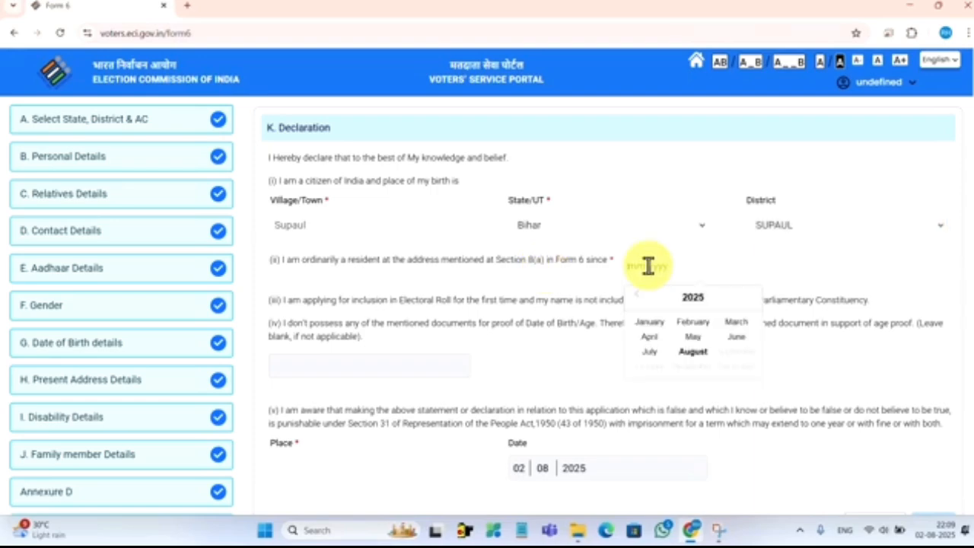
pyautogui.click(691, 354)
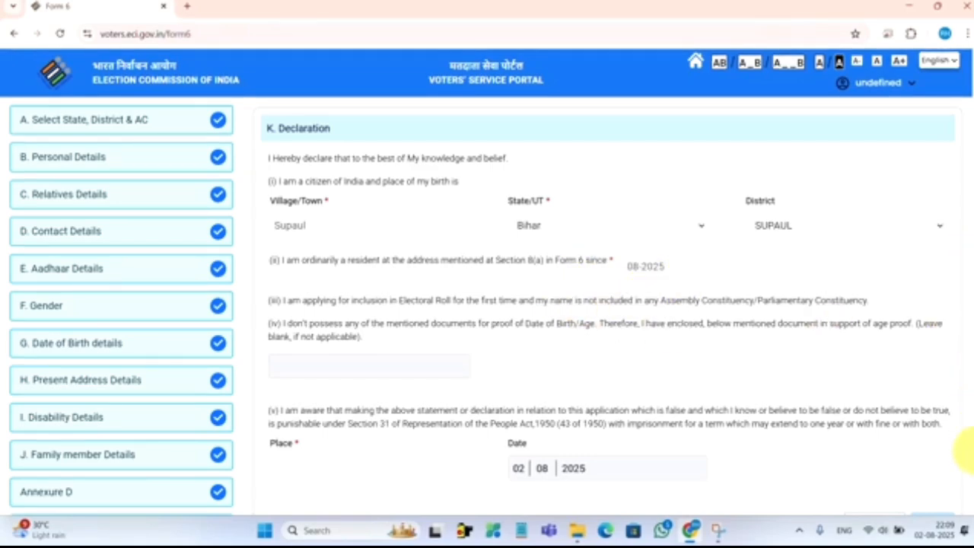
pyautogui.scroll(-2, 965, 453)
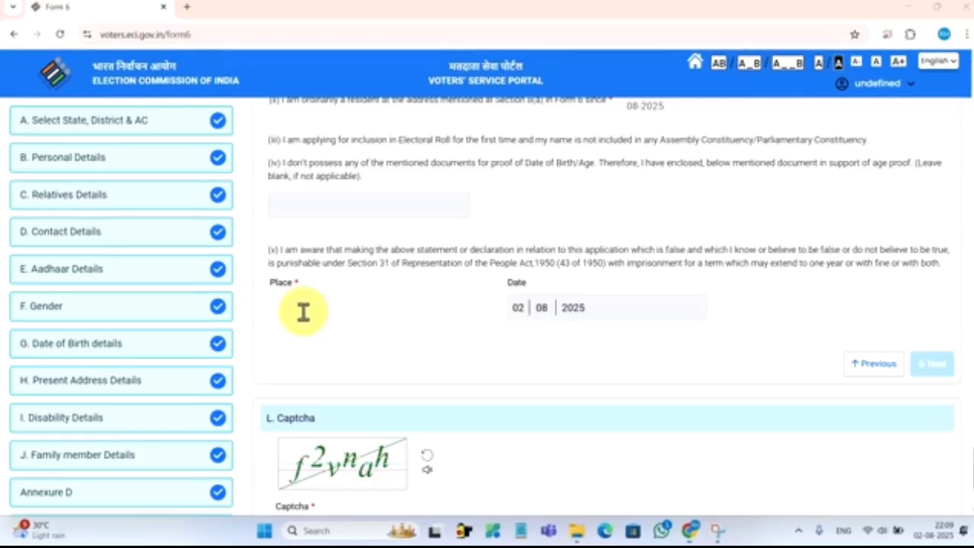
pyautogui.click(303, 312)
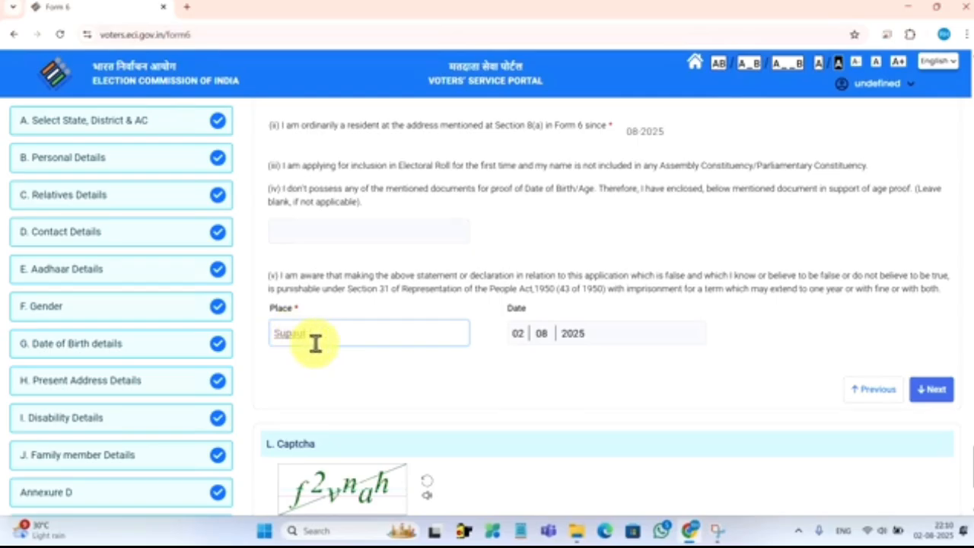
pyautogui.write('Supaul')
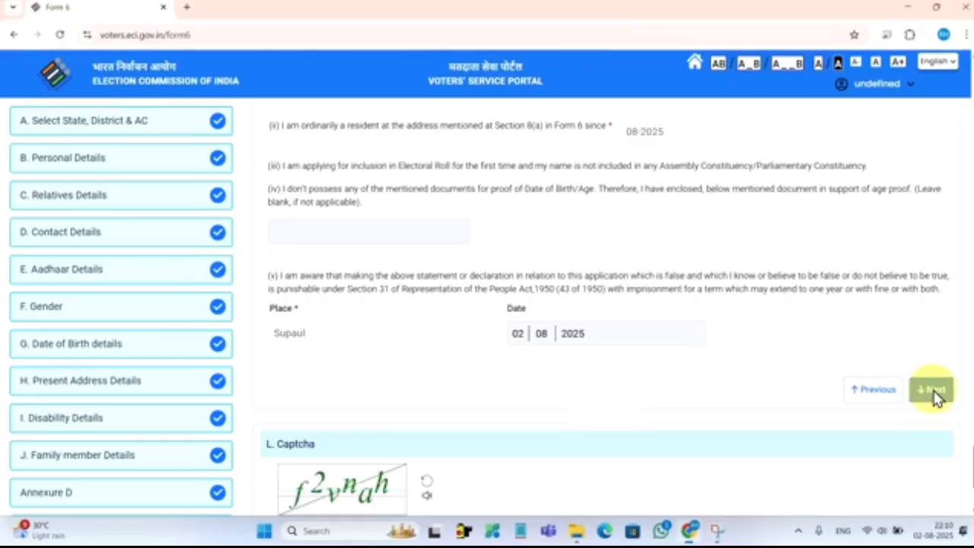
pyautogui.click(933, 390)
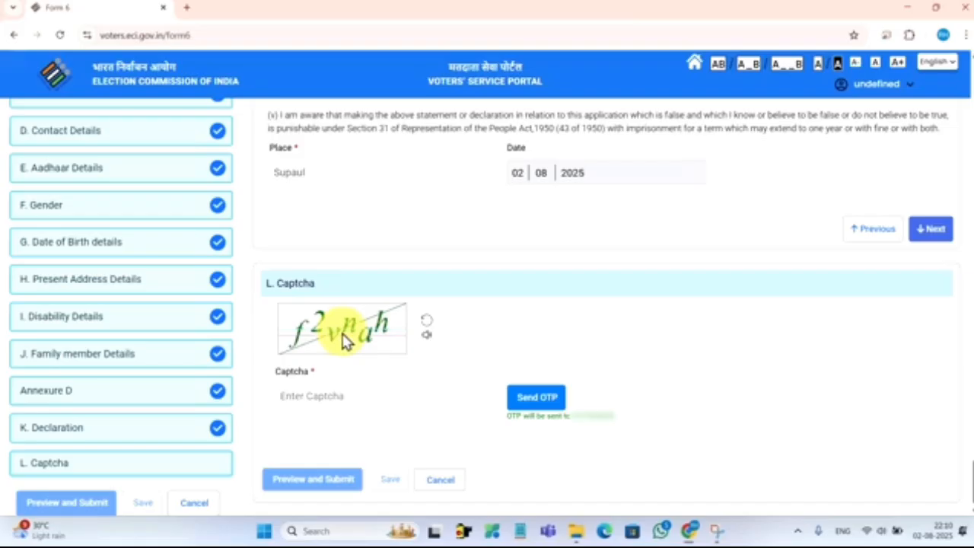
# - Enter the displayed captcha, request the OTP and fill in the received verification code
pyautogui.click(348, 396)
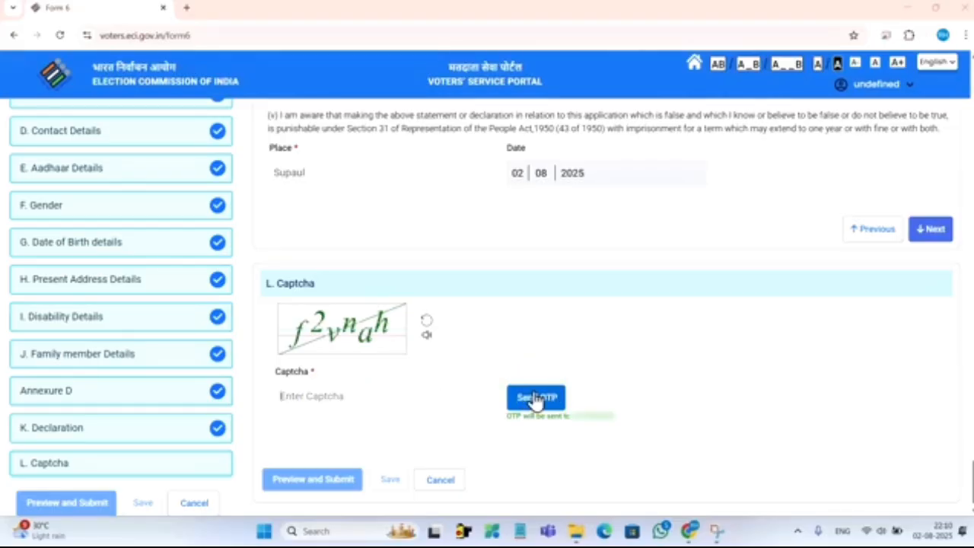
pyautogui.click(537, 403)
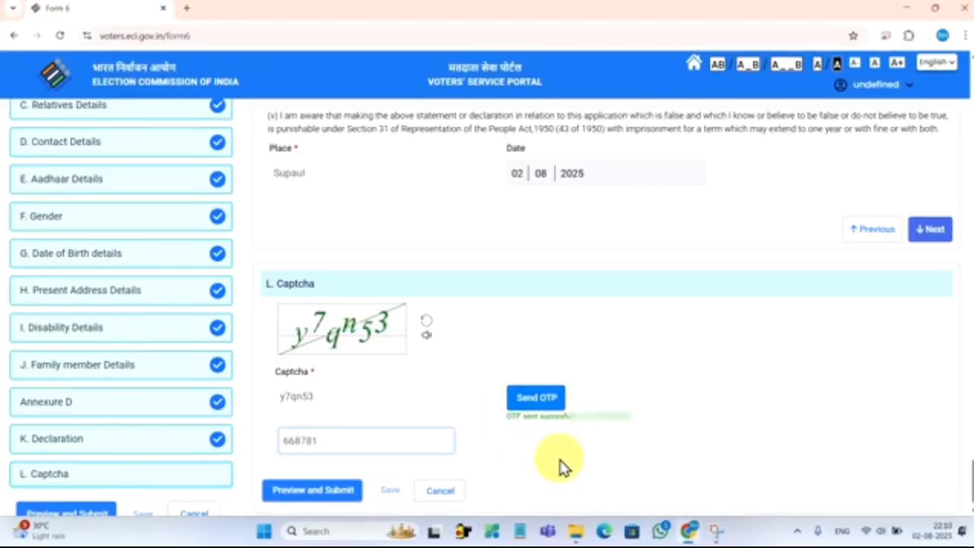
pyautogui.click(298, 440)
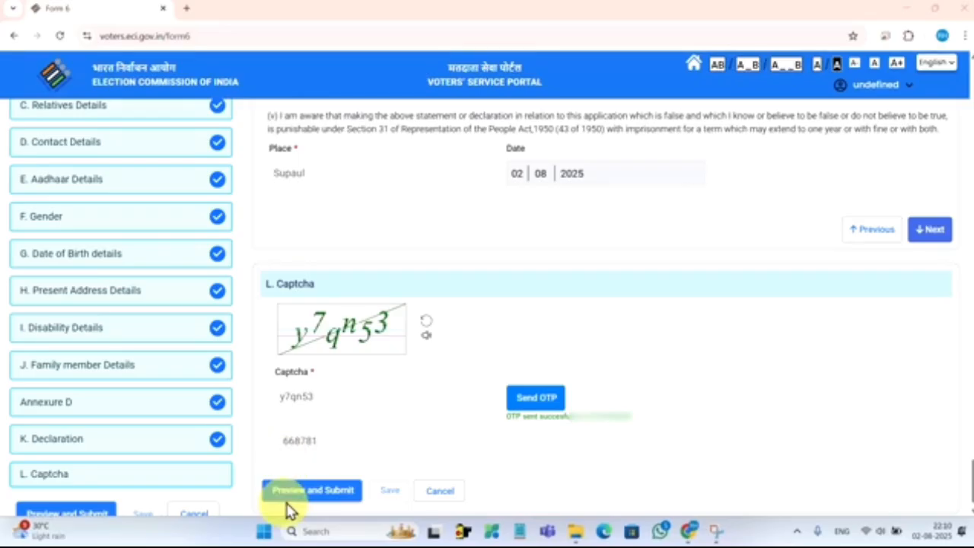
# - Preview the completed Form 6 application through to its end and submit it
pyautogui.click(303, 493)
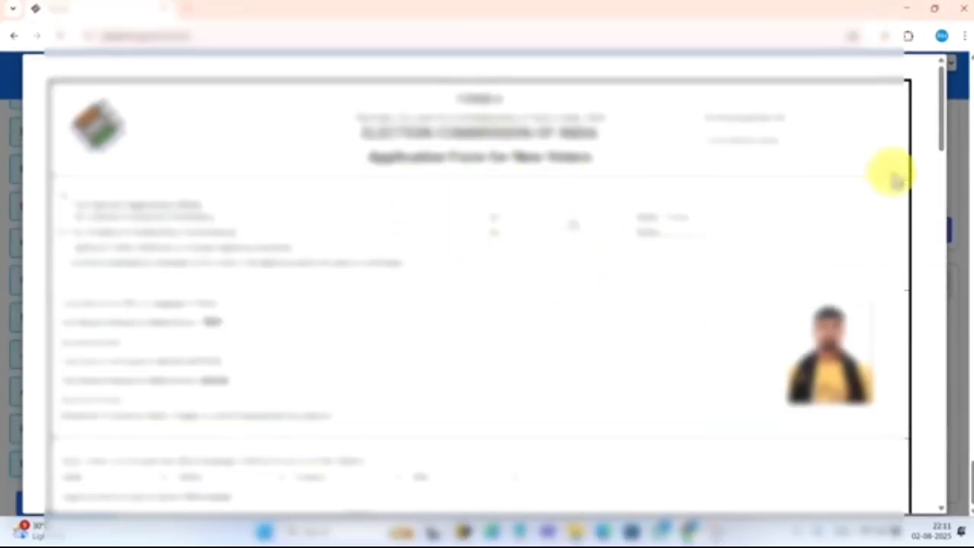
pyautogui.scroll(-4, 943, 125)
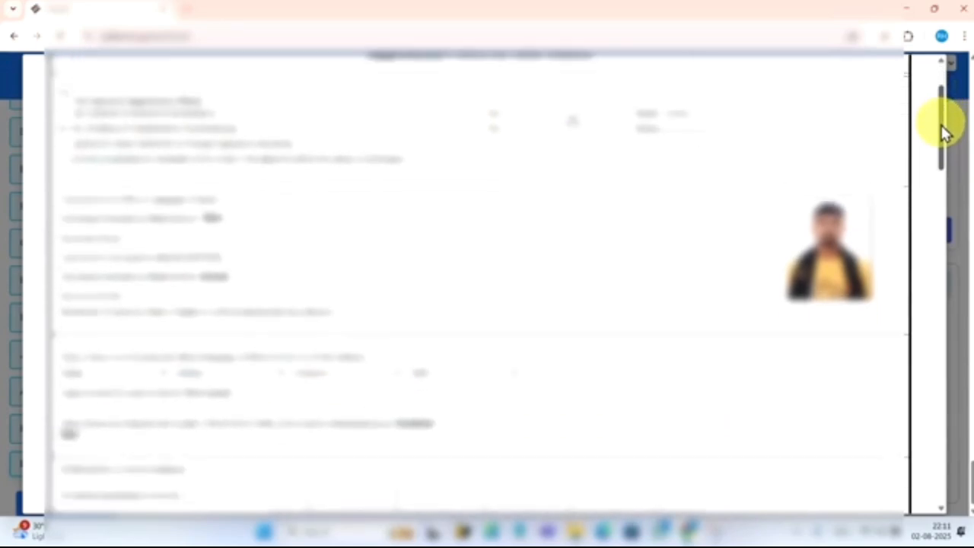
pyautogui.moveTo(941, 162); pyautogui.dragTo(931, 478)
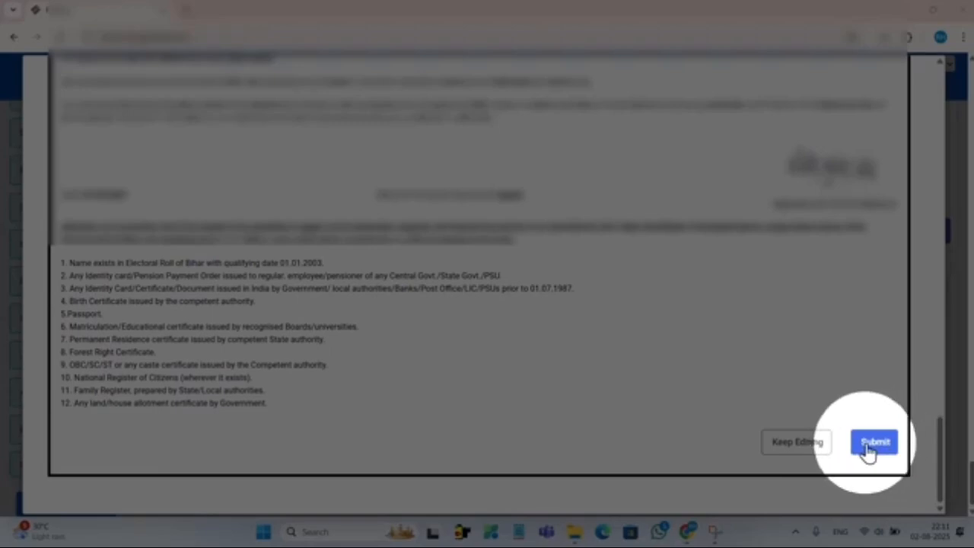
pyautogui.click(871, 447)
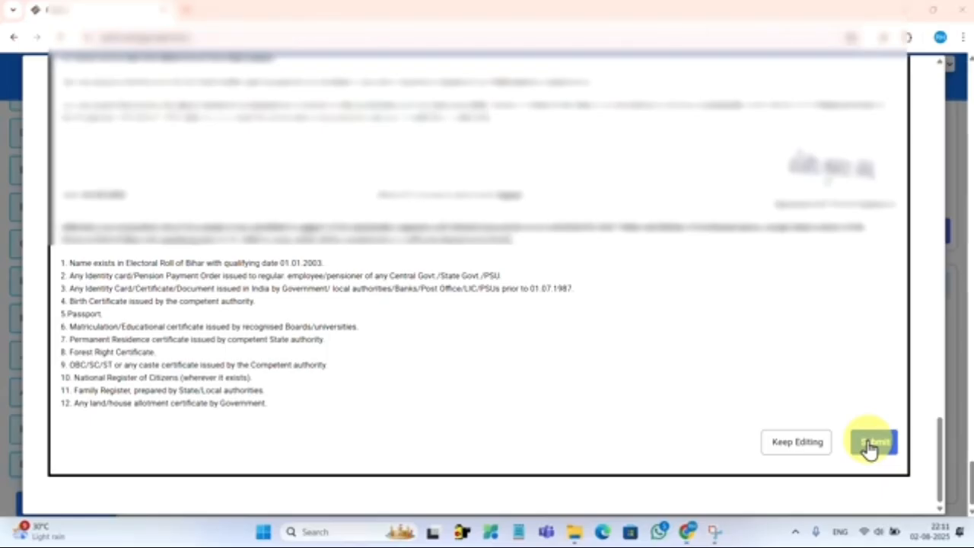